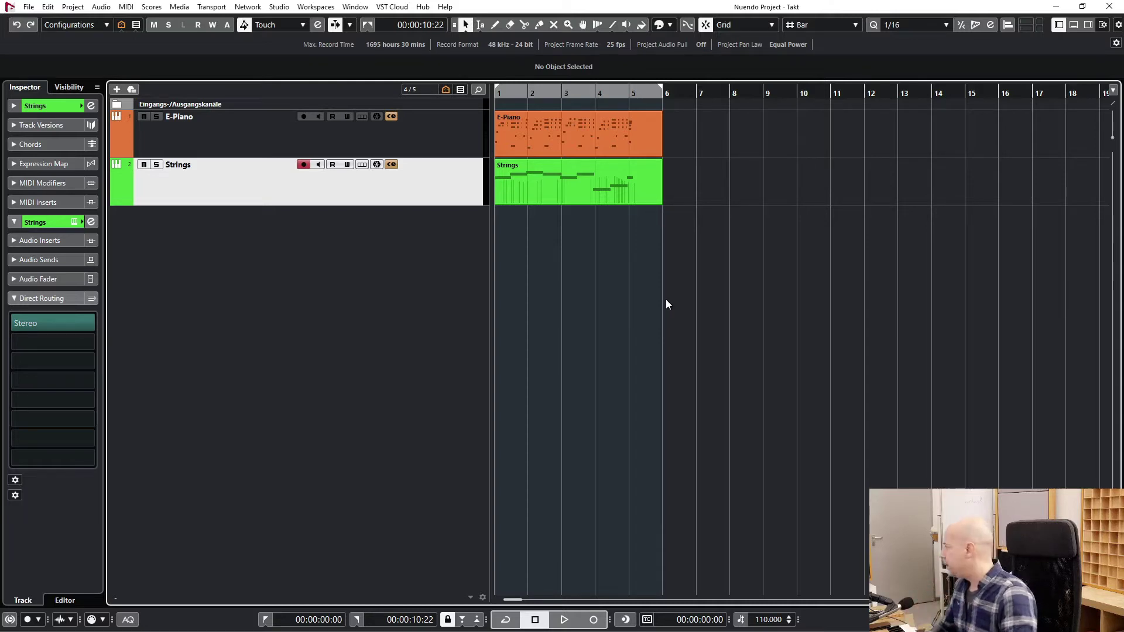
Step: Play the project, return to the start, and open the Strings part in the Key Editor
key(space)
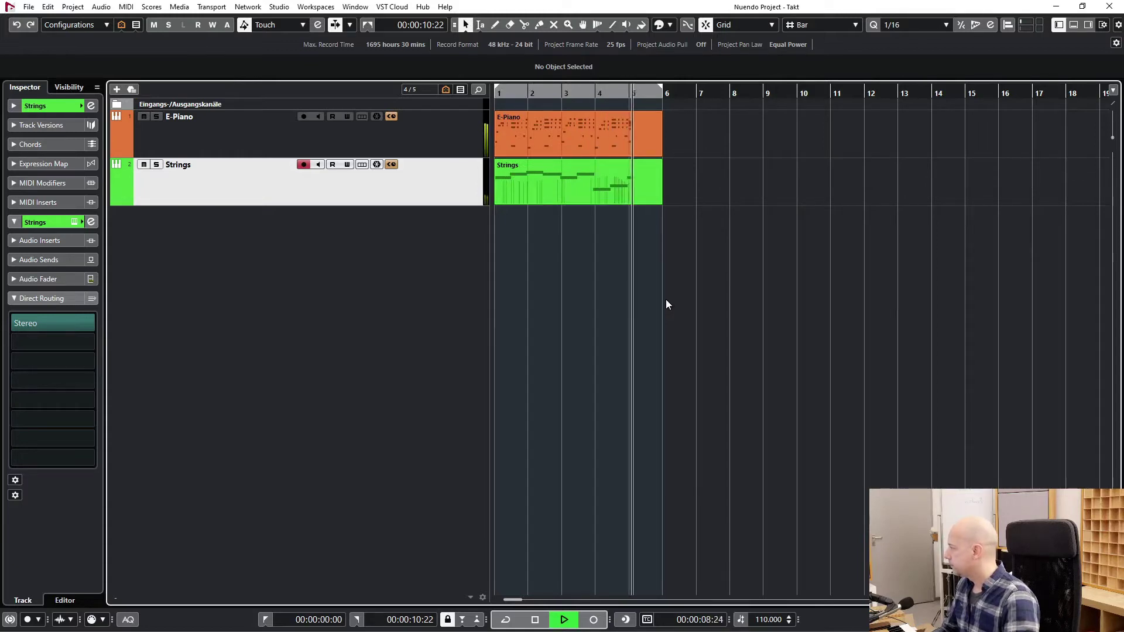
key(space)
key(KP_Decimal)
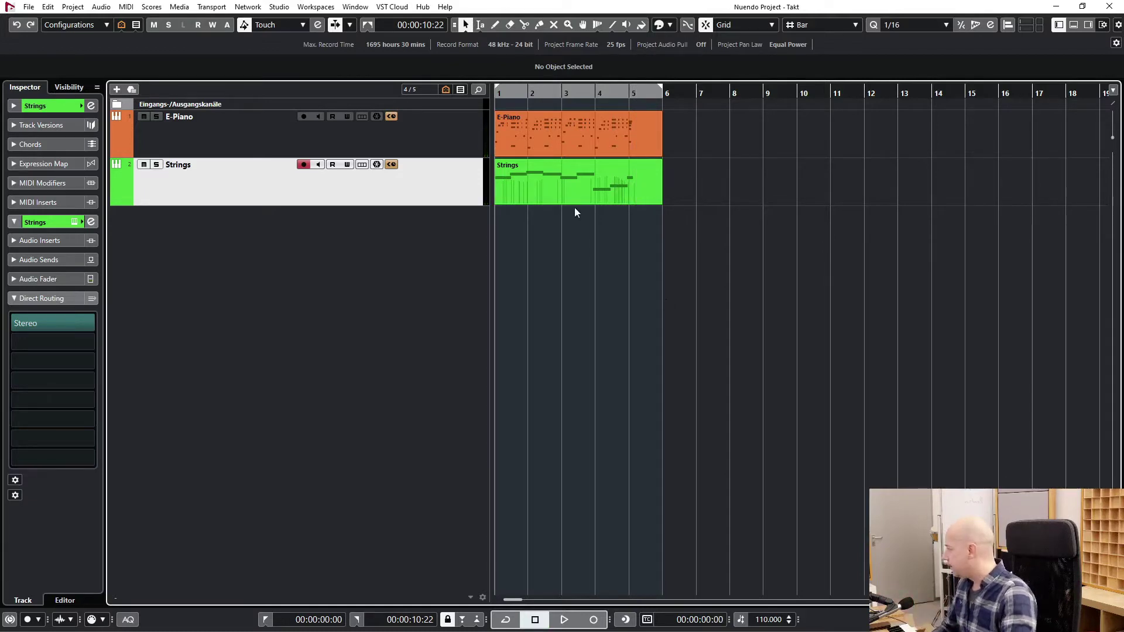
click(571, 190)
double_click(572, 191)
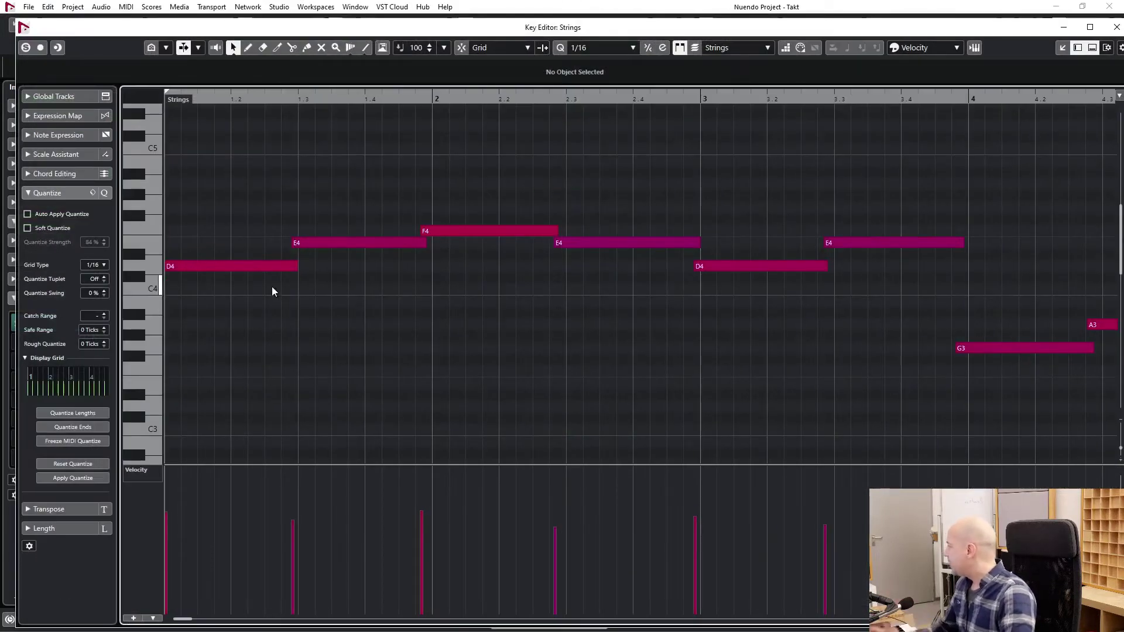
Step: Check the first D4 note and play back the Strings part
click(214, 266)
click(231, 306)
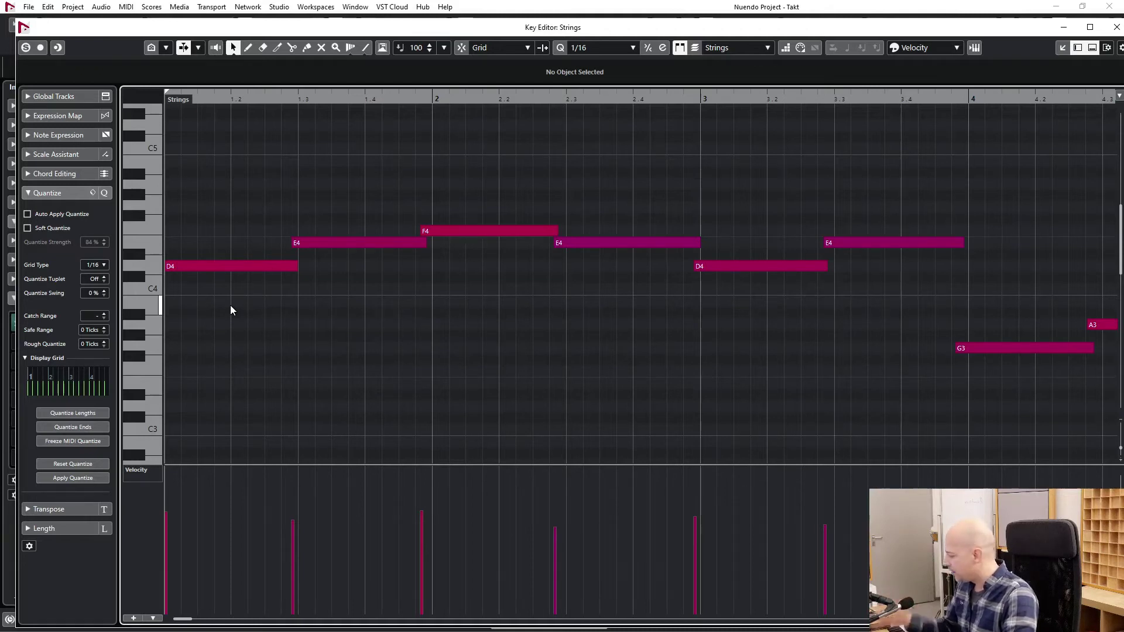
key(space)
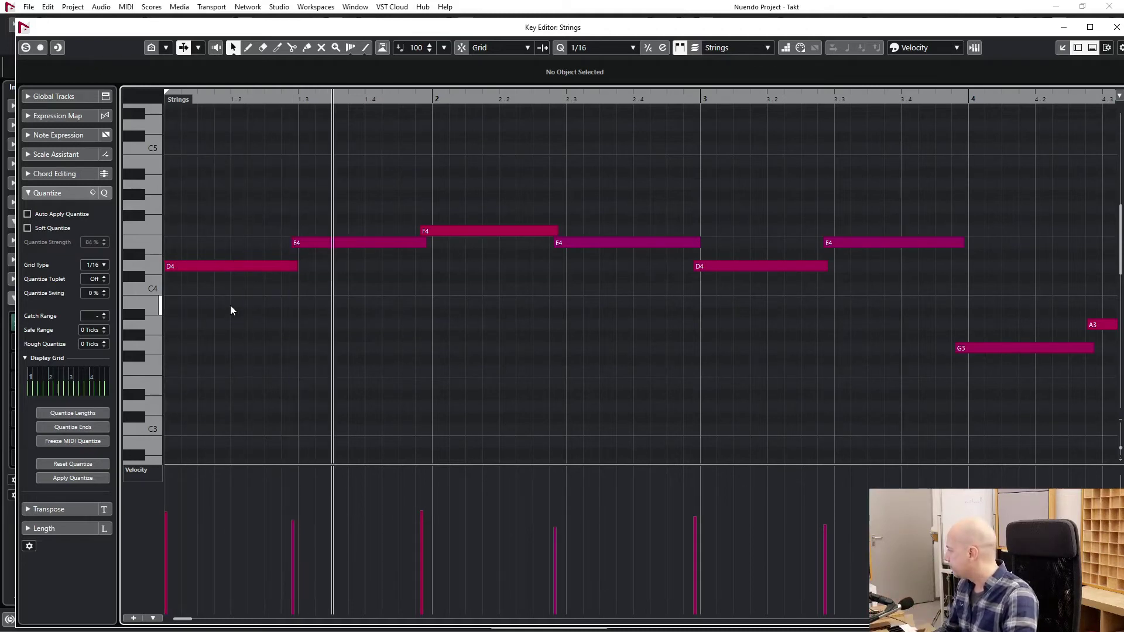
key(space)
key(space)
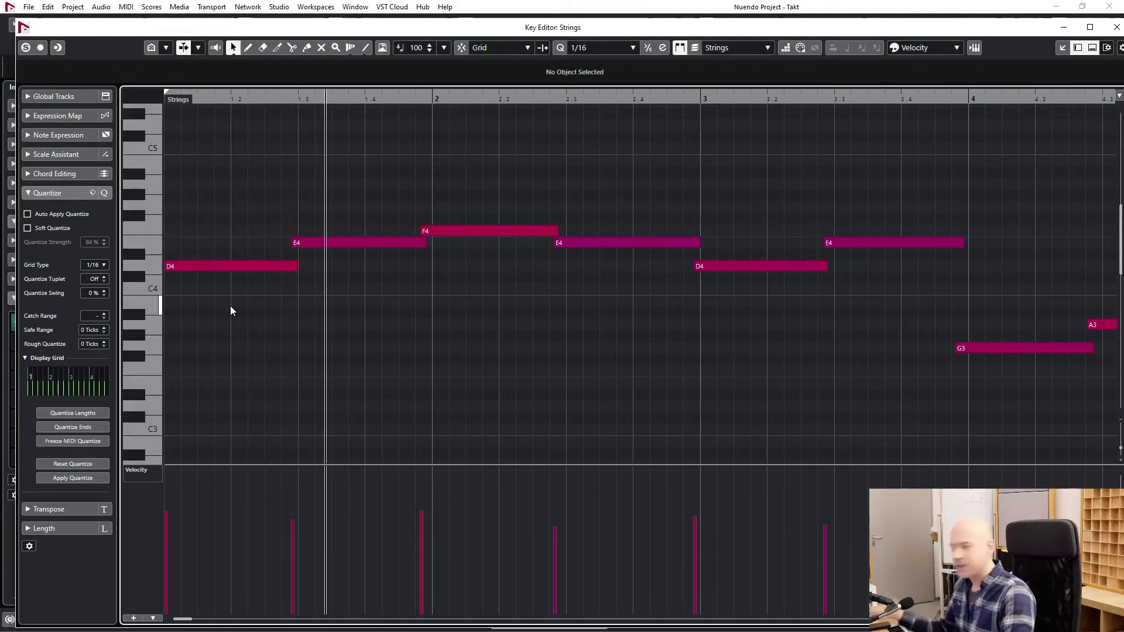
Step: Show the CC 1 Modulation lane and move its first point to start at 1.1.1.0
click(147, 472)
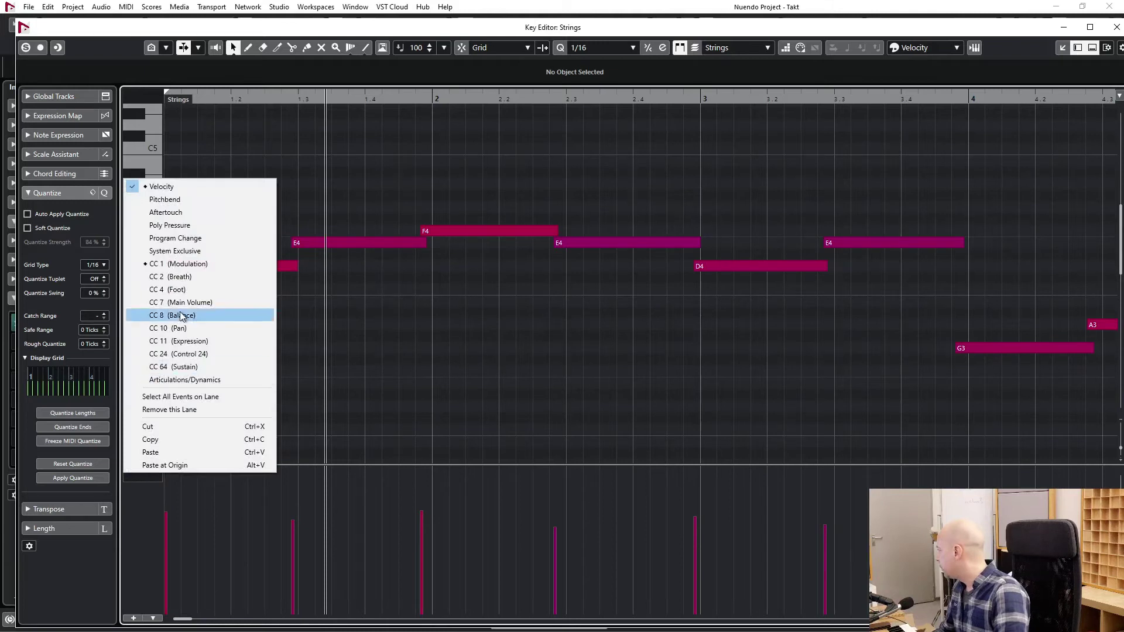
click(198, 264)
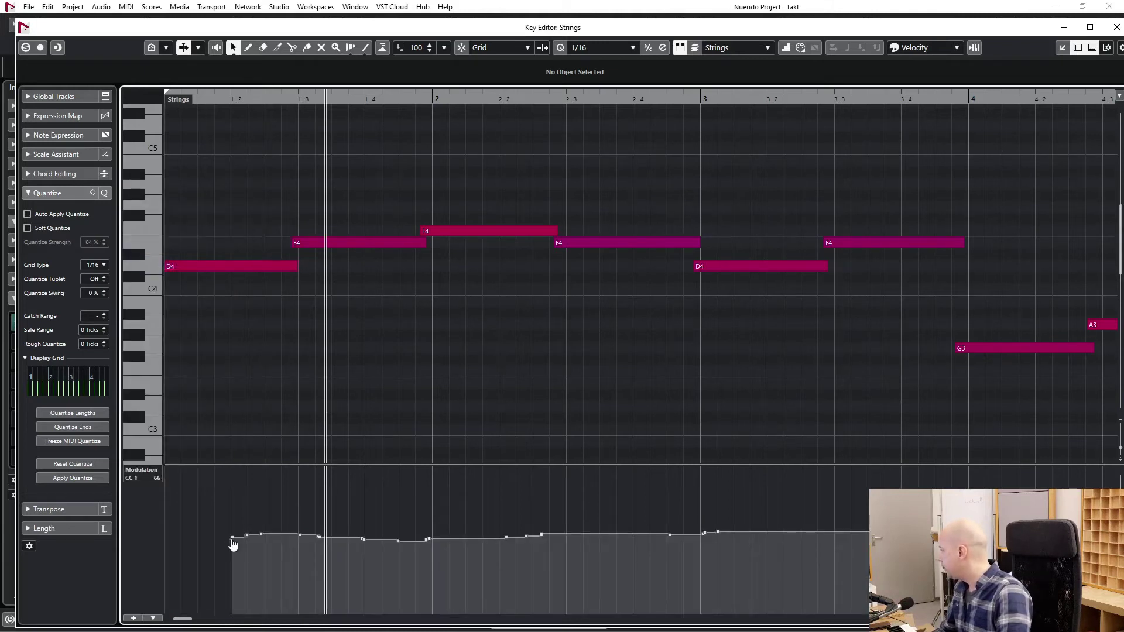
mouse_move(232, 544)
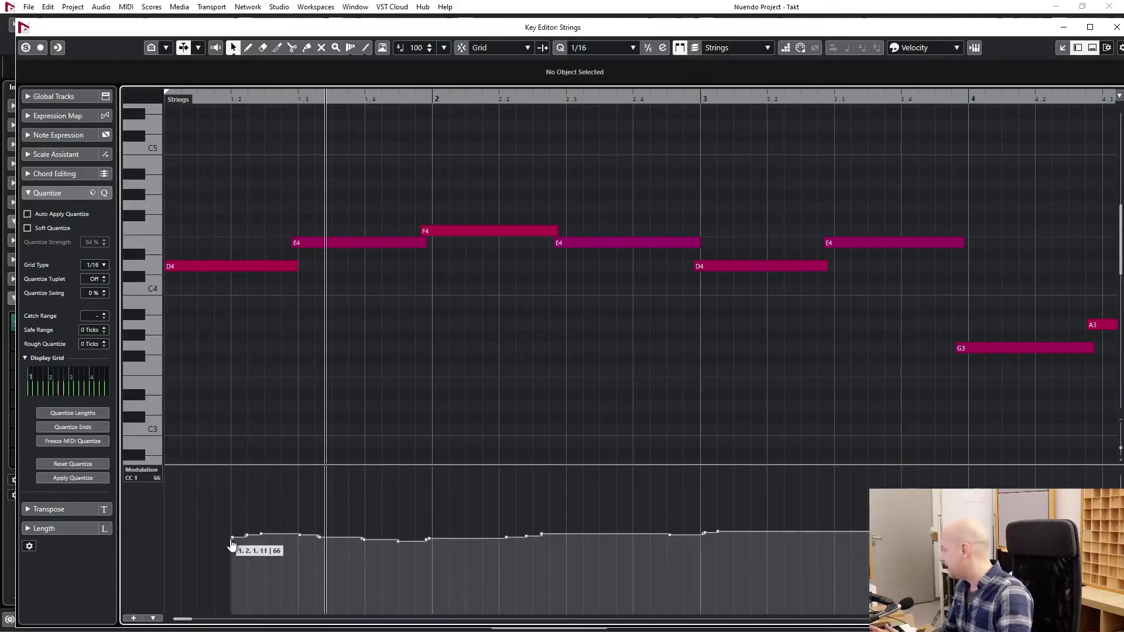
click(232, 543)
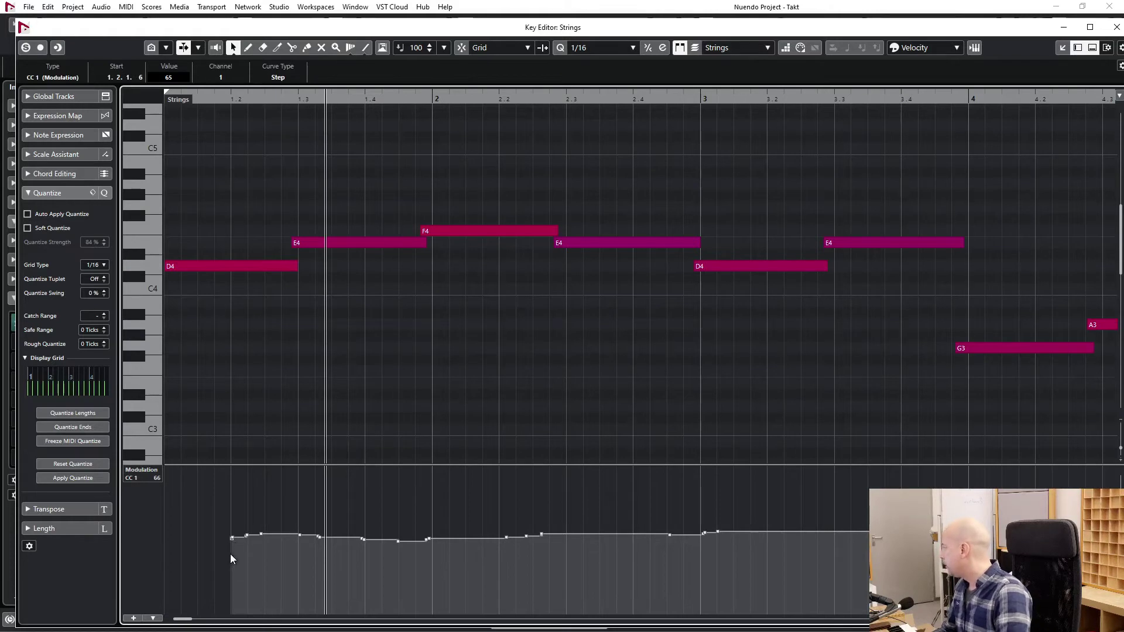
double_click(110, 76)
text(1.1.1.0)
key(Return)
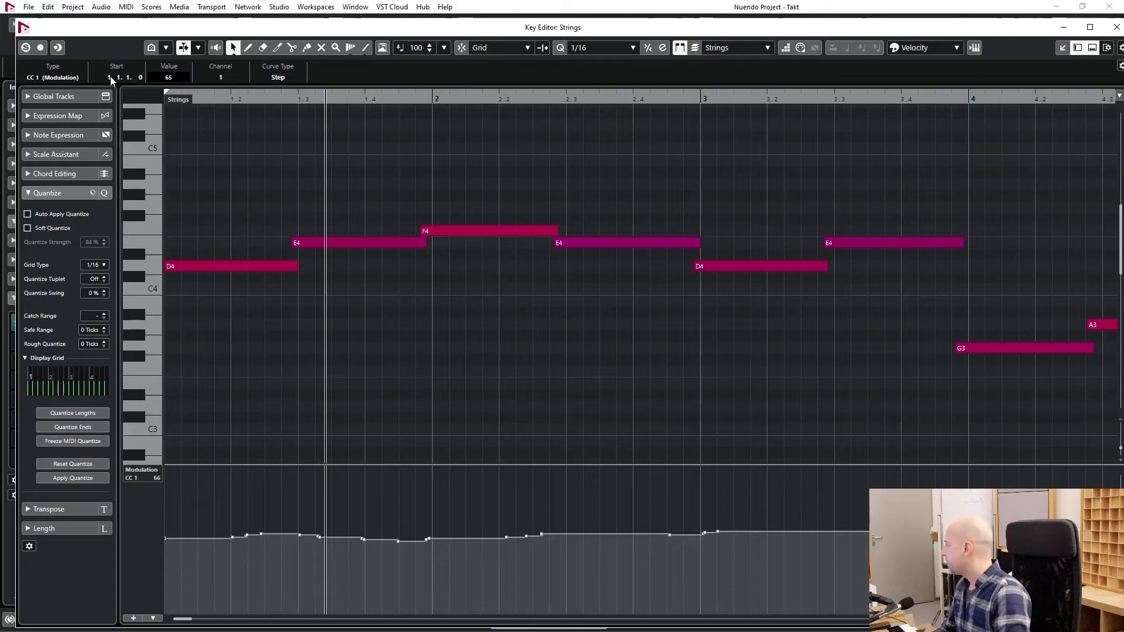
click(384, 377)
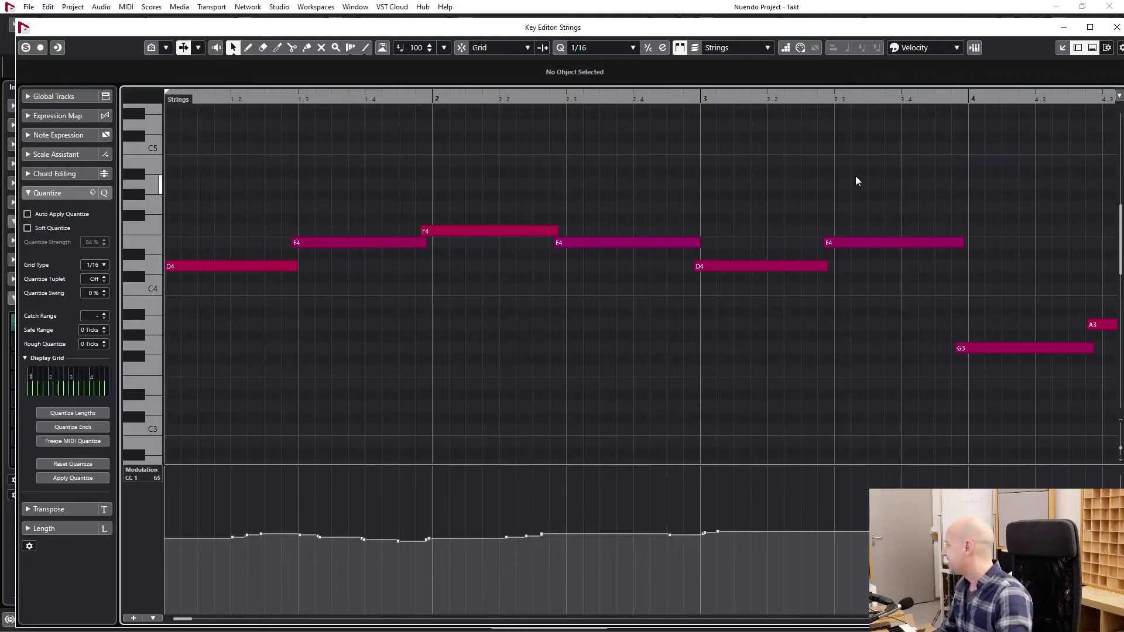
key(space)
key(space)
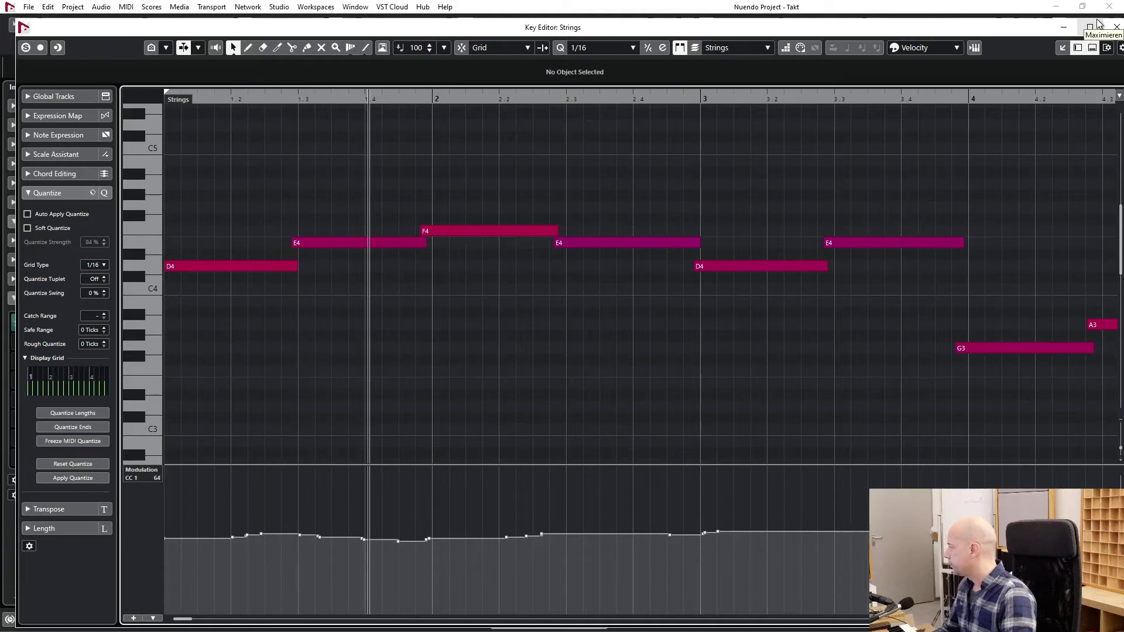
Step: Close the Strings Key Editor, back to the E-Piano and Strings track view
click(1117, 27)
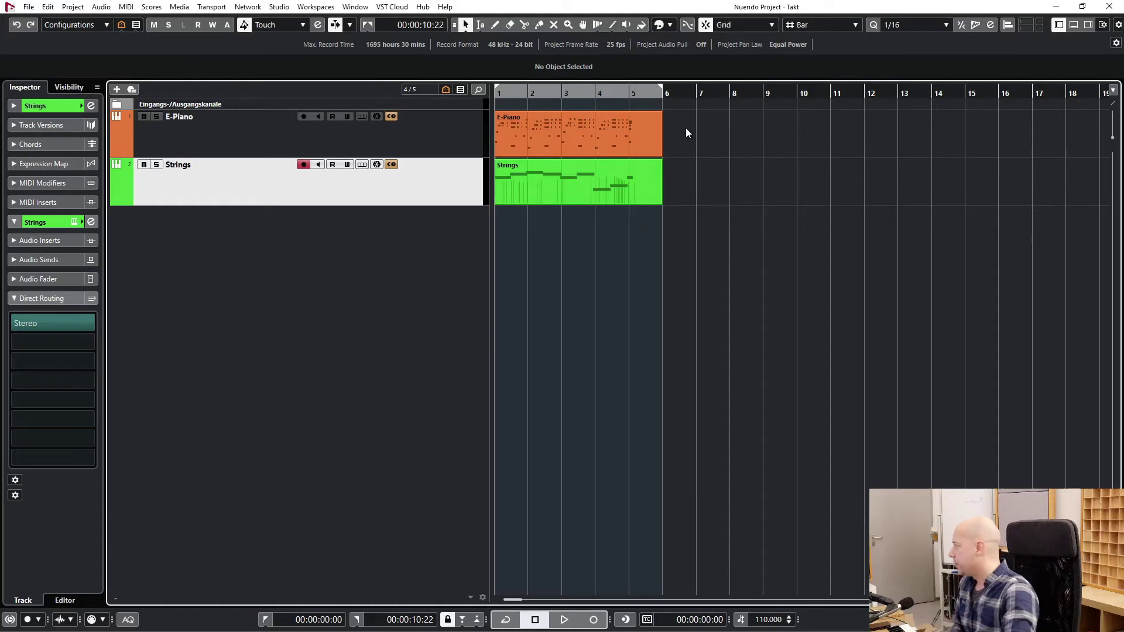
Step: Select the E-Piano and Strings parts and drag them together to bar 5
drag(694, 125, 566, 209)
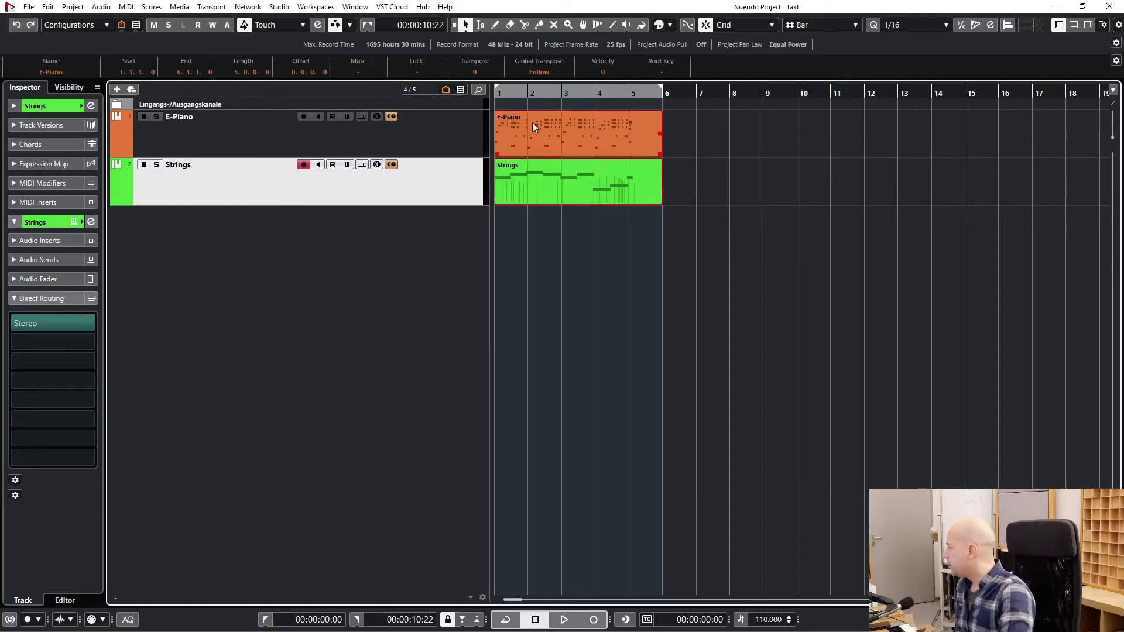
drag(544, 123, 664, 121)
click(610, 138)
Step: Set the locators around the E-Piano part, then open and close its Key and Score Editors
click(657, 123)
key(p)
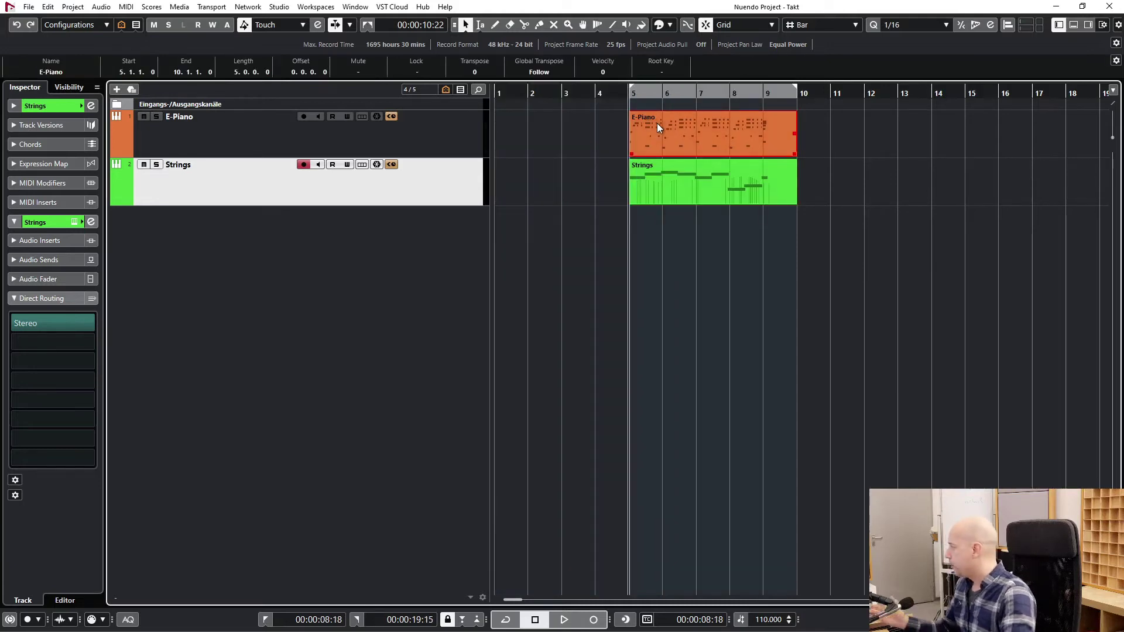
double_click(715, 128)
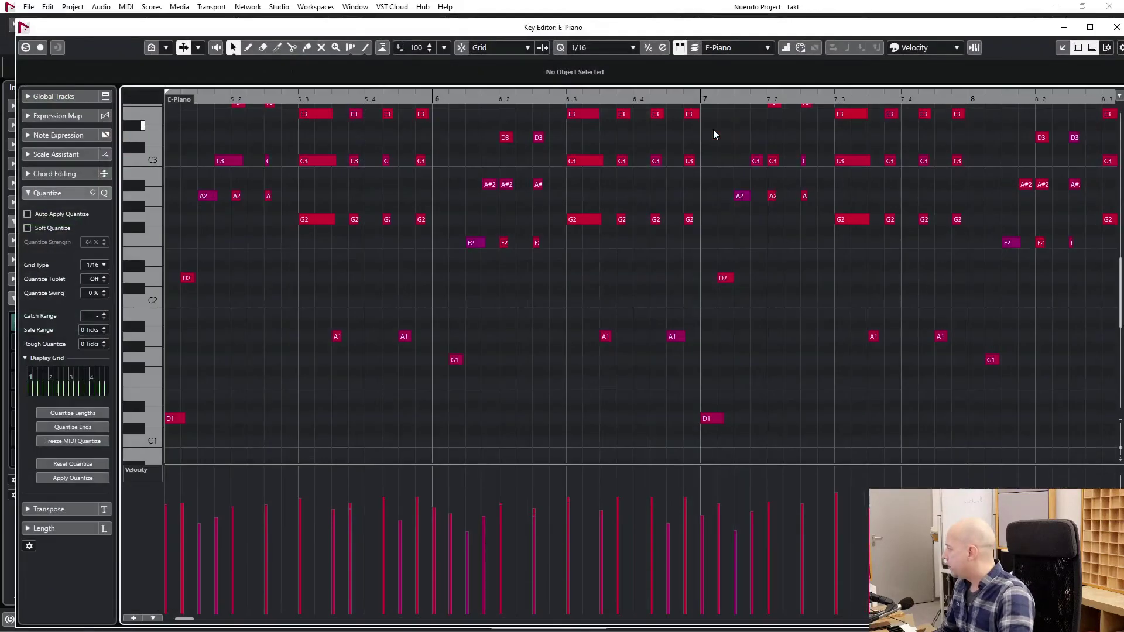
click(1116, 26)
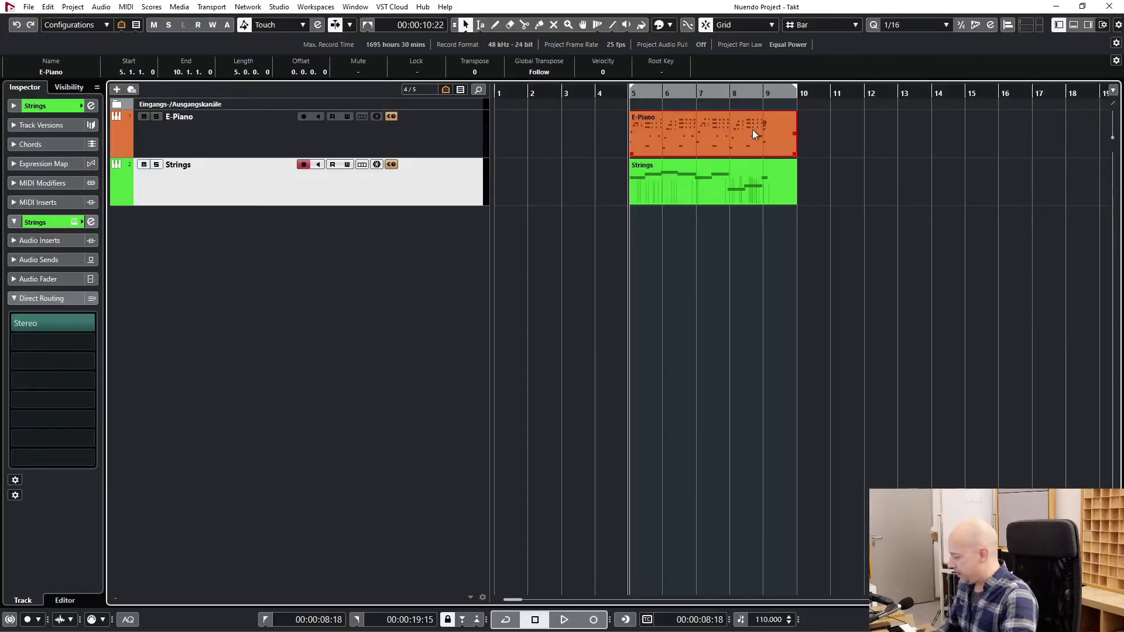
key(ctrl+r)
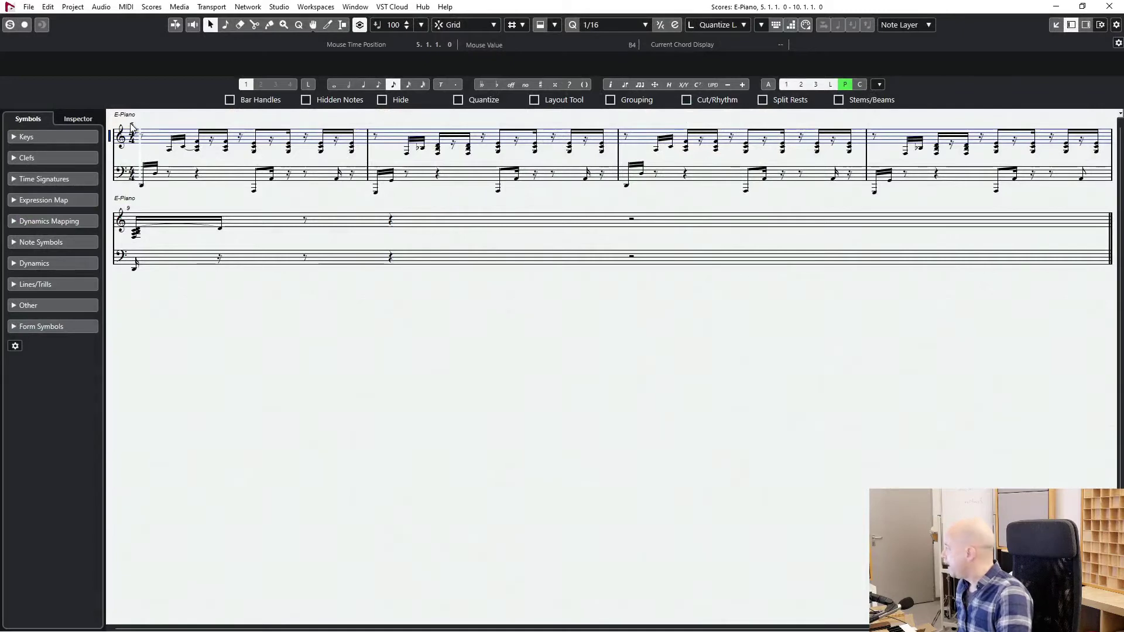
click(1109, 7)
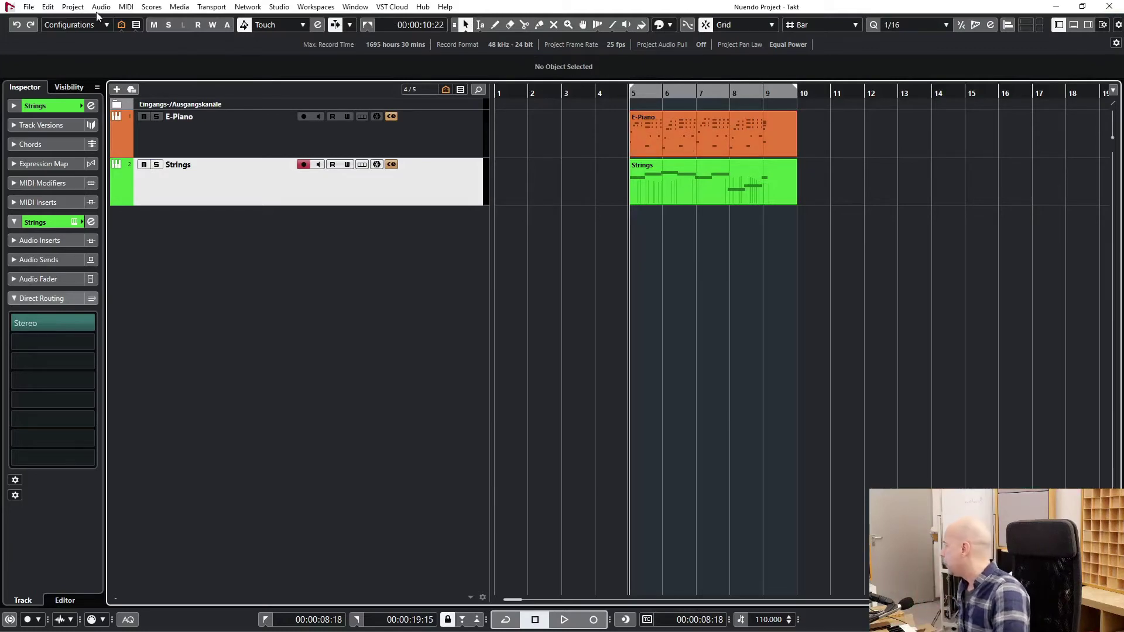
Step: Set Project Setup's Display Bar Offset to 4, keeping both parts at their bar positions
click(75, 8)
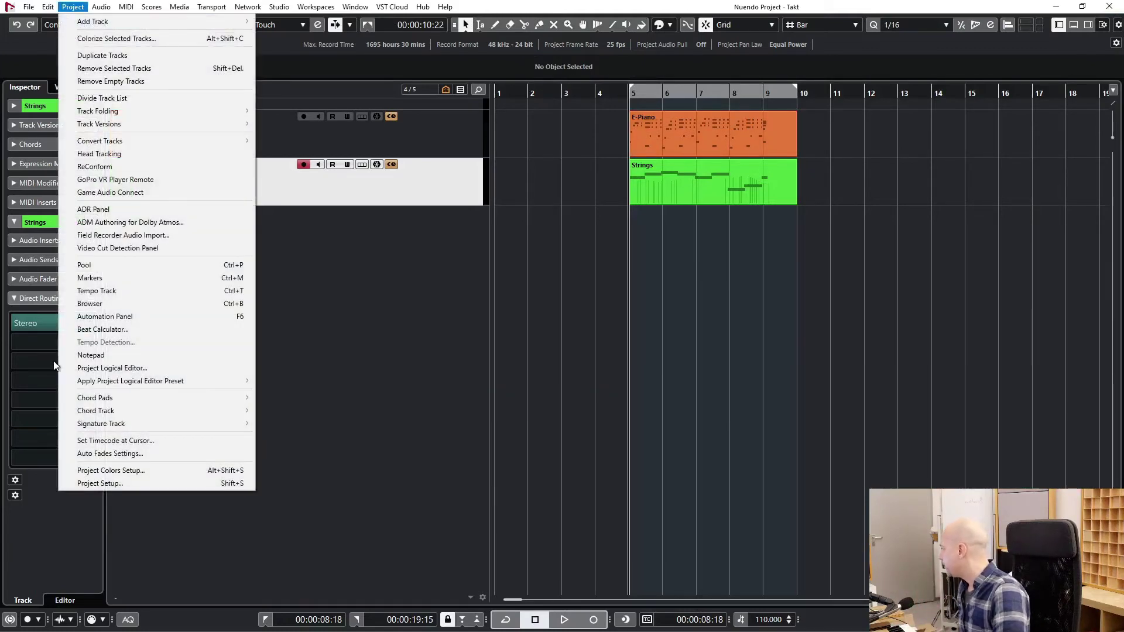
click(111, 483)
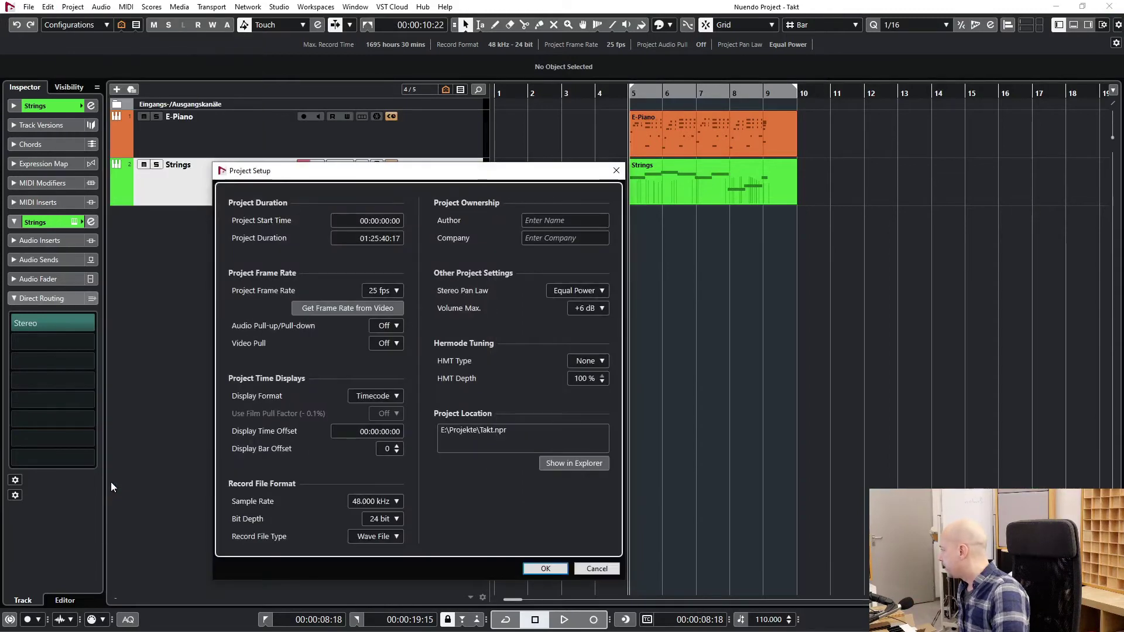
drag(328, 171, 357, 116)
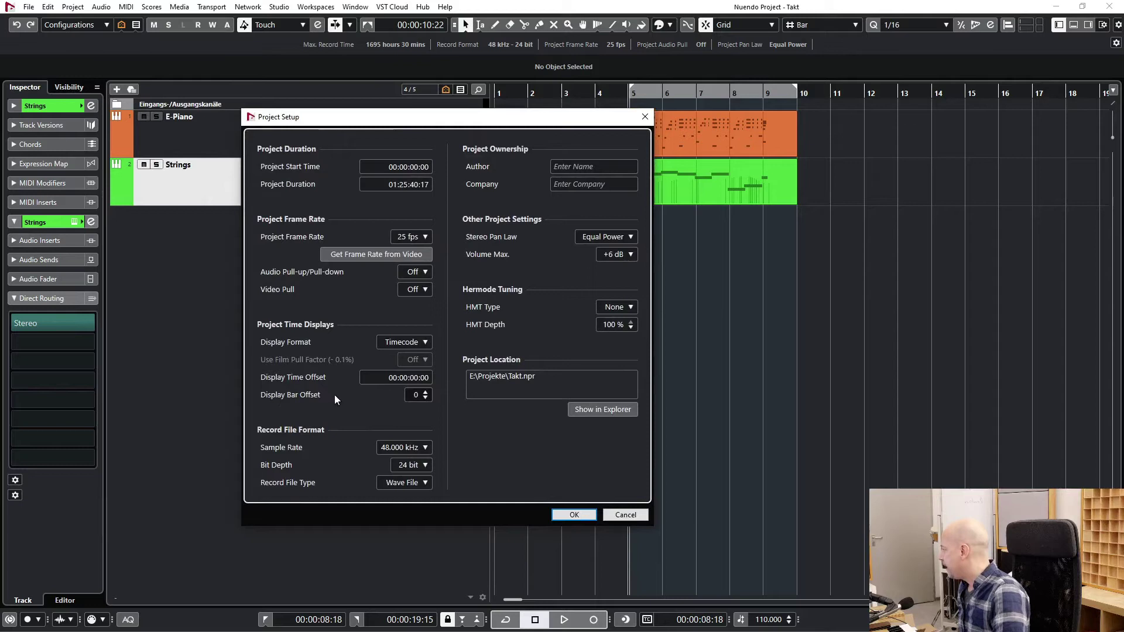
click(415, 395)
text(4)
key(Return)
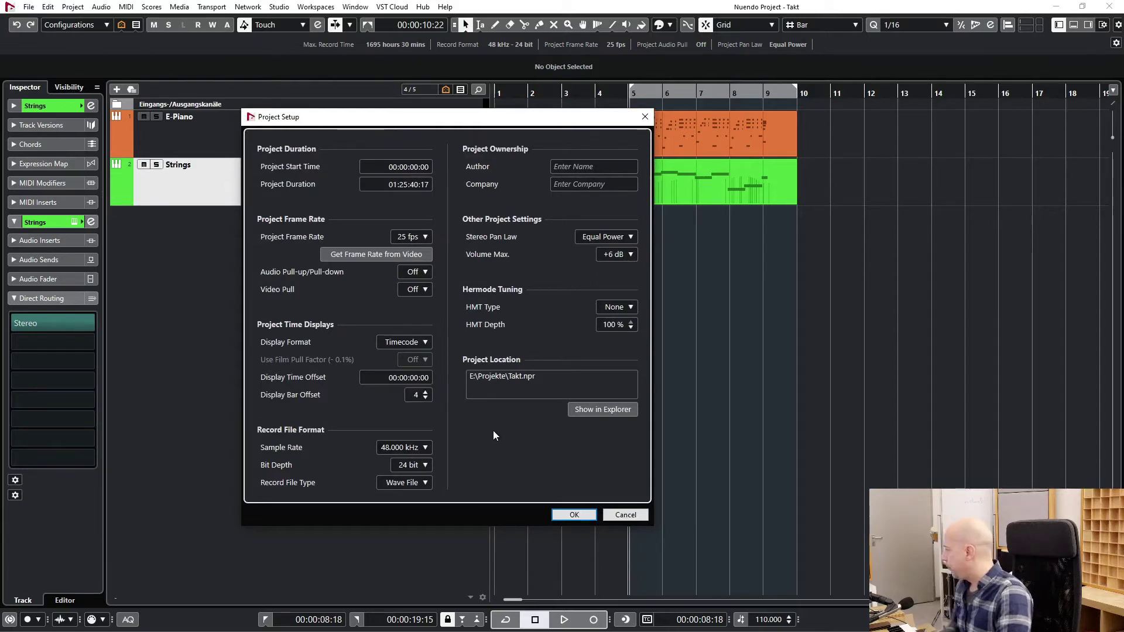
click(571, 515)
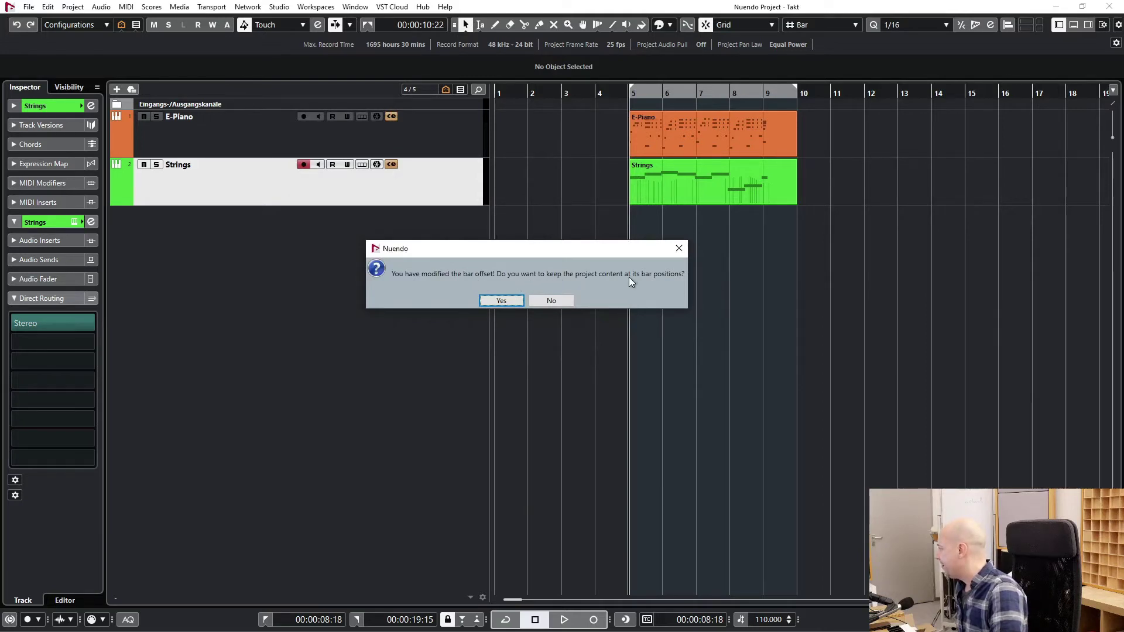
click(512, 301)
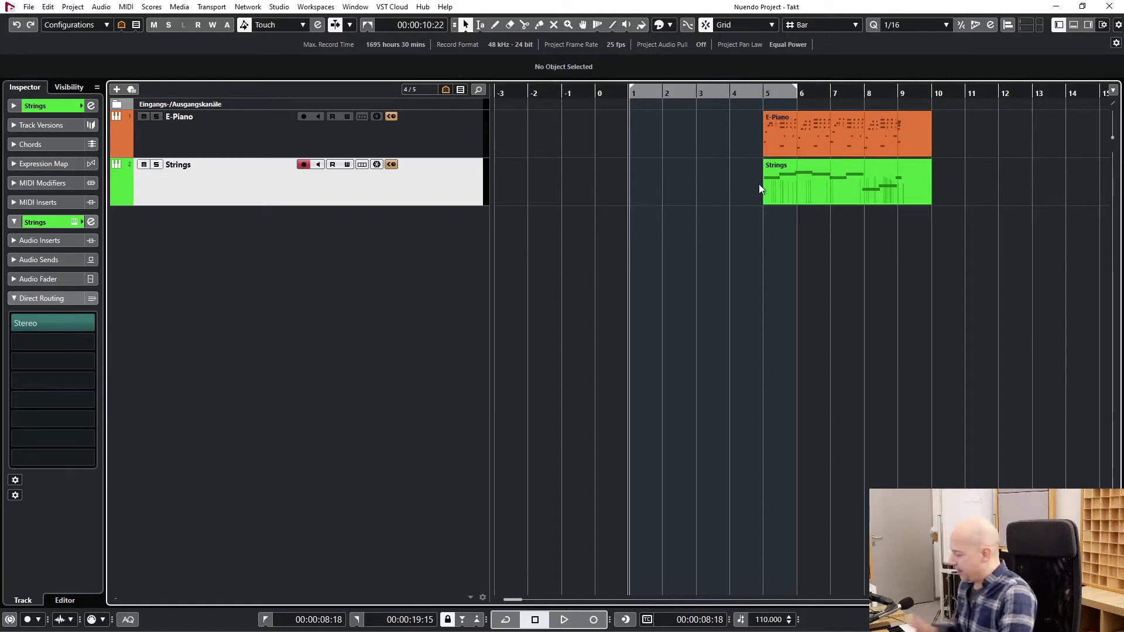
Step: Undo the bar offset change and raise Display Bar Offset to 2 in Project Setup
key(ctrl+z)
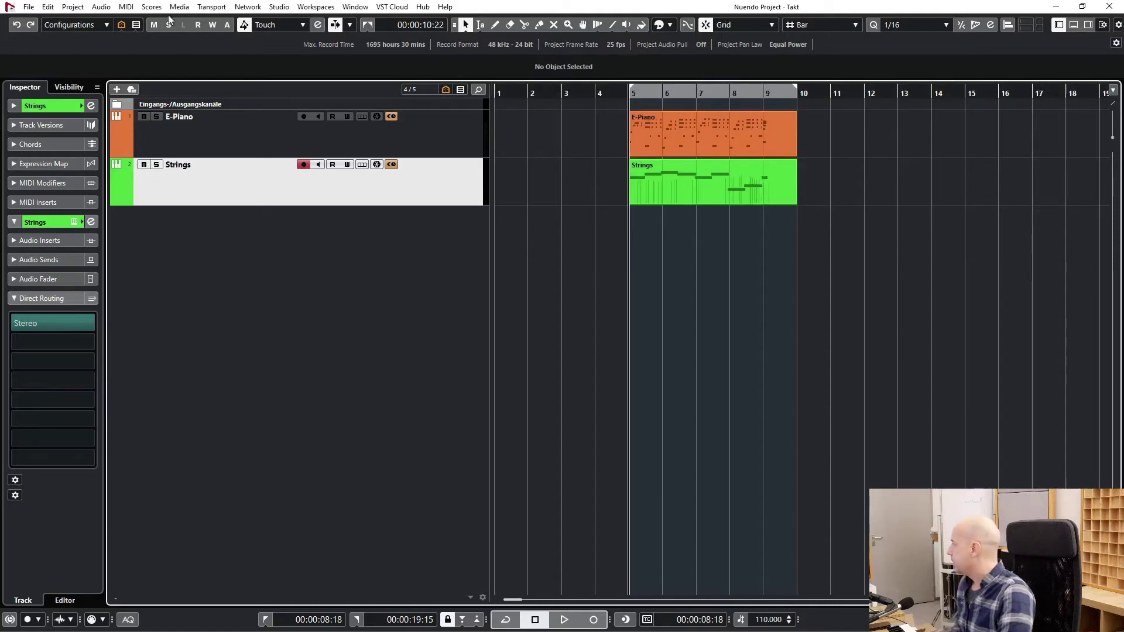
click(80, 9)
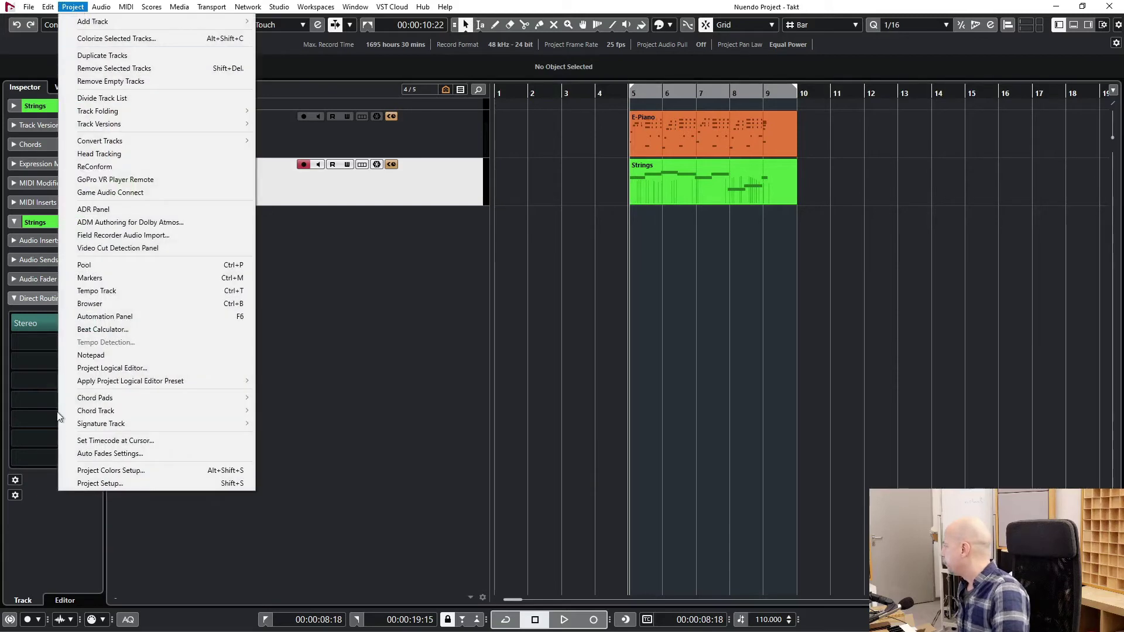
click(107, 484)
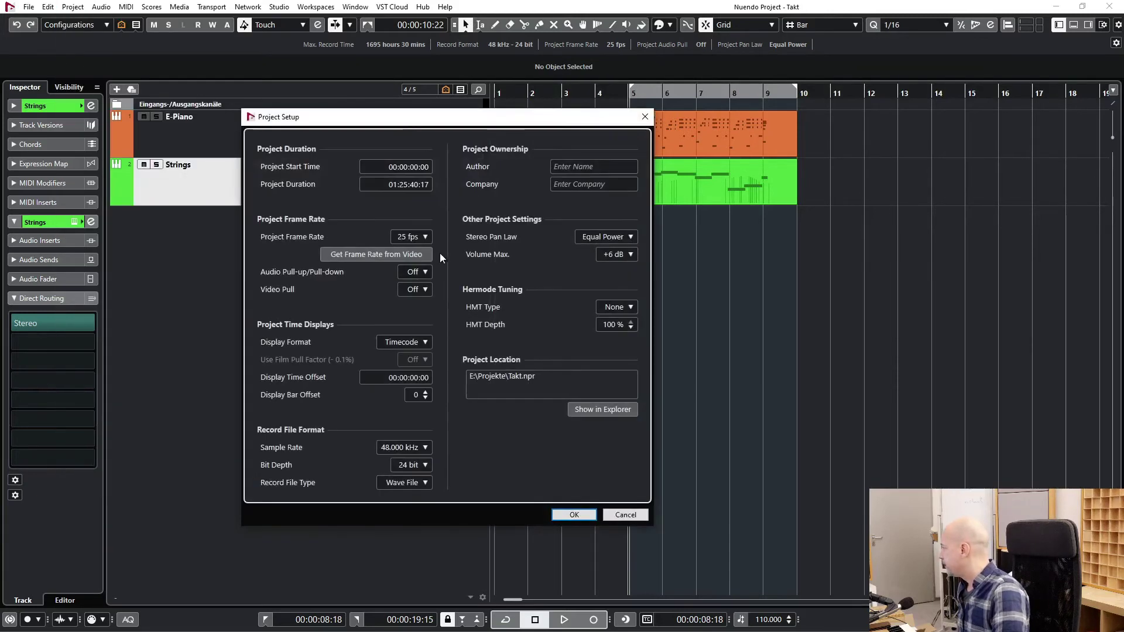
click(425, 392)
click(425, 392)
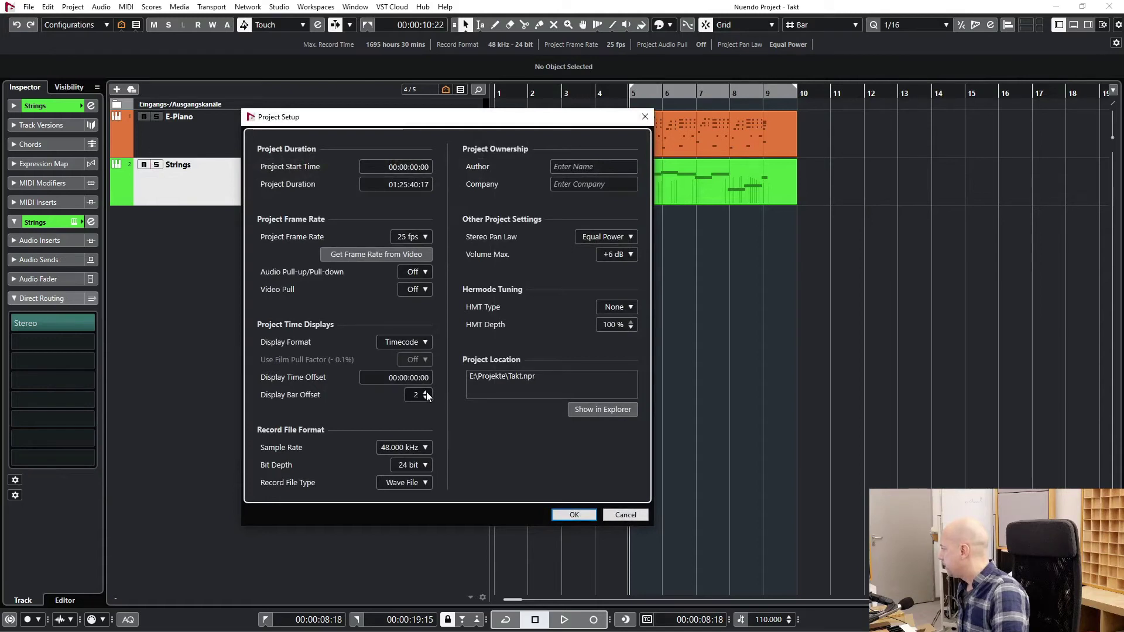
Step: Apply the setup so the parts shift to start at bar 1, and bring up the add-track list
click(569, 515)
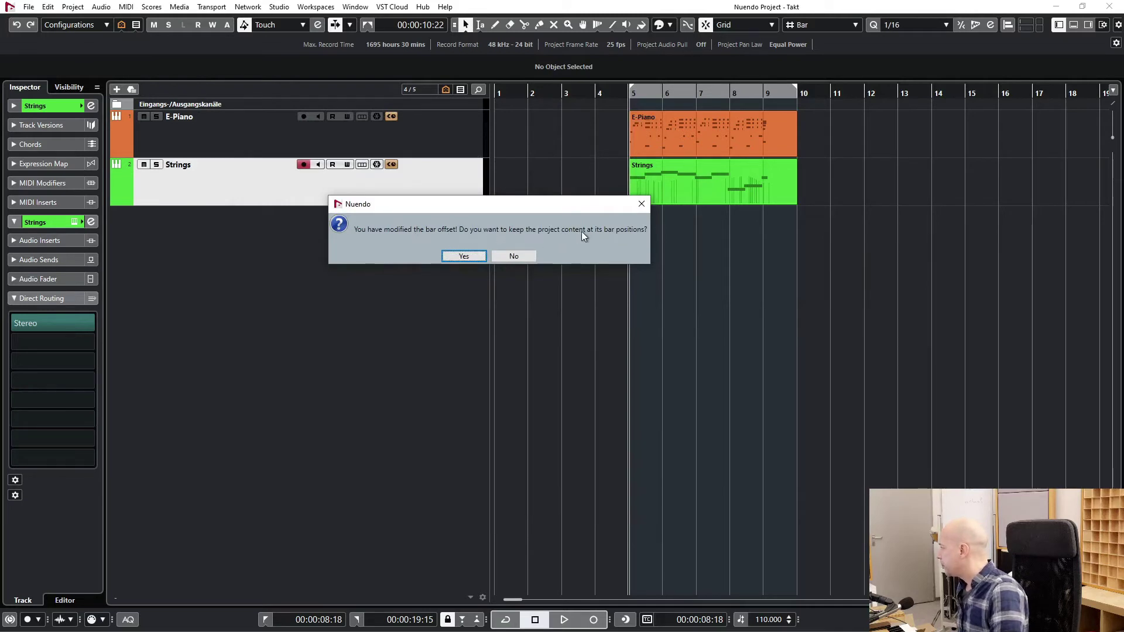
click(514, 256)
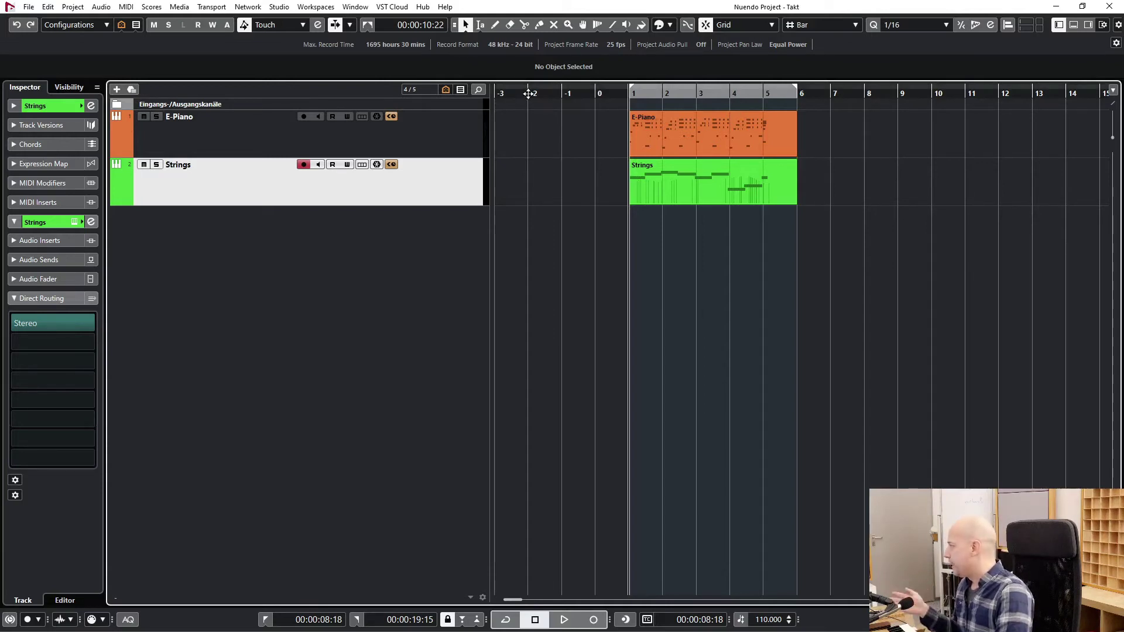
right_click(287, 267)
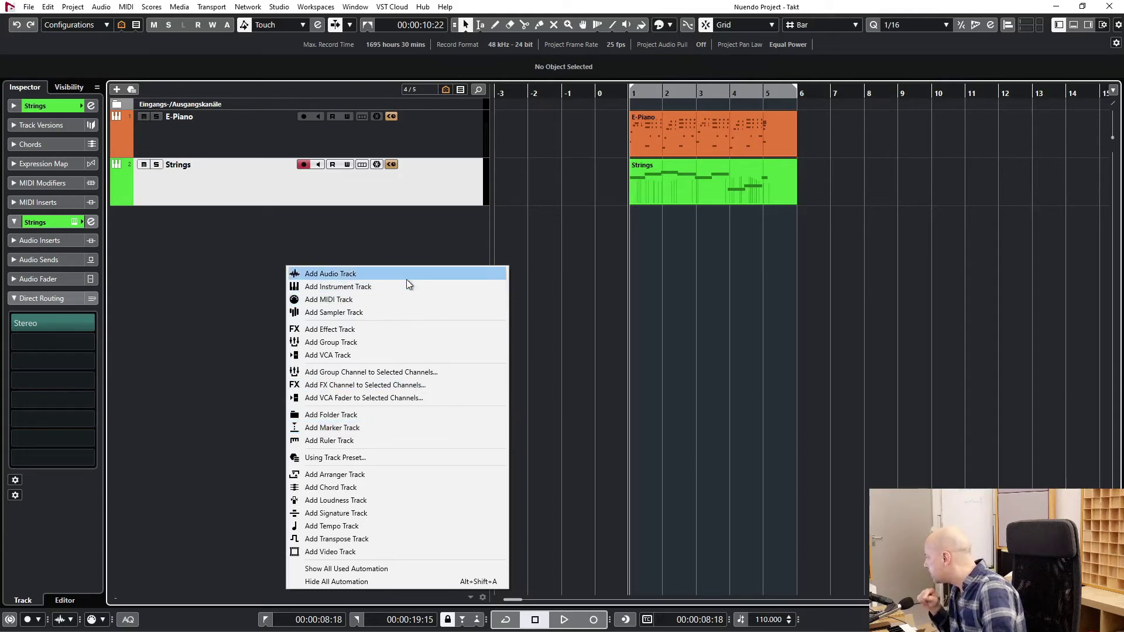
Step: Add one Timecode ruler track and move it above the E-Piano and Strings tracks
click(375, 440)
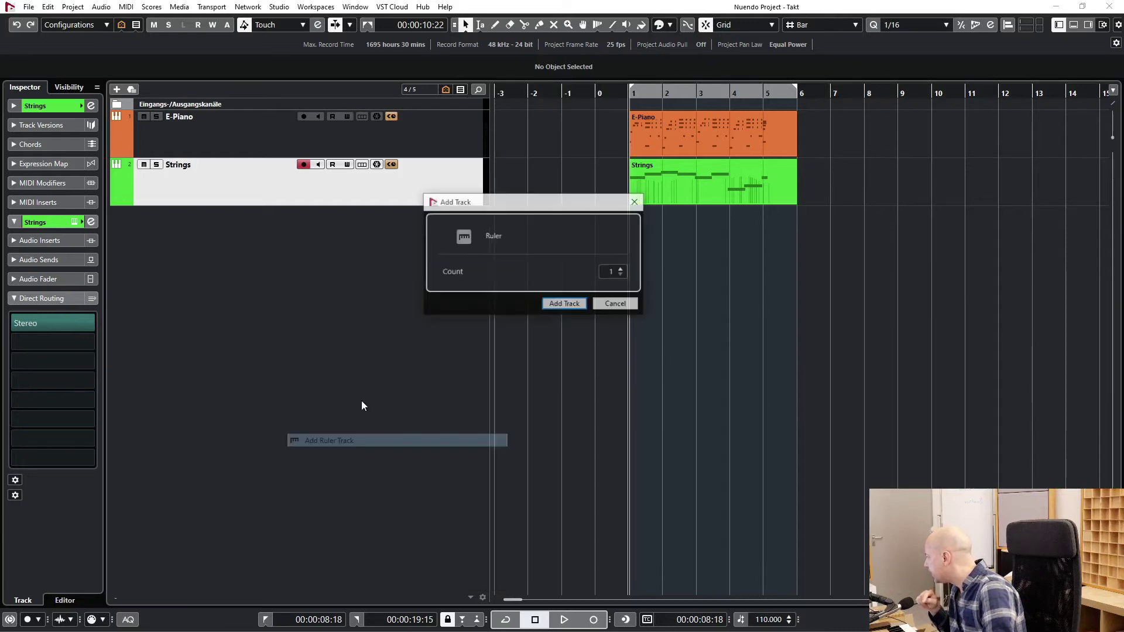
click(556, 304)
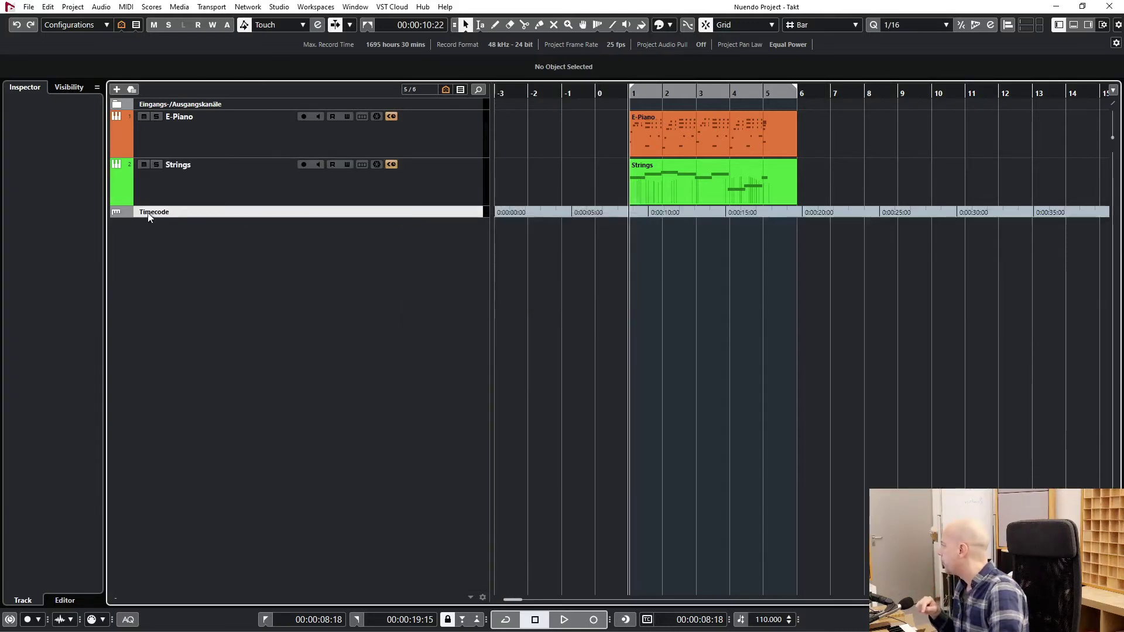
drag(124, 210, 136, 107)
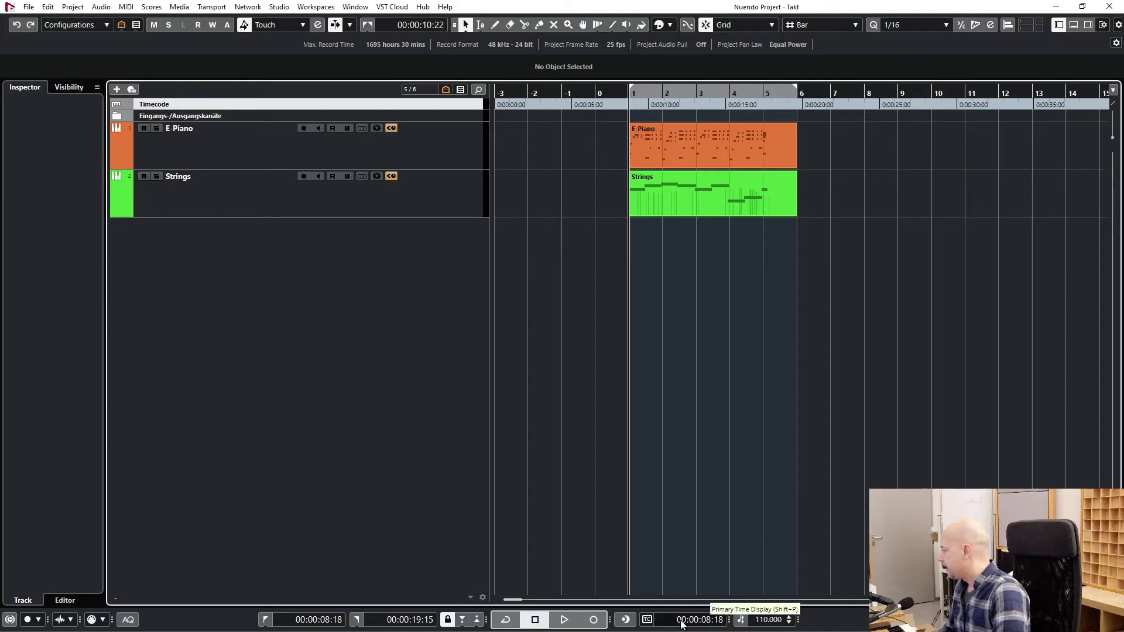
Step: Enter 08 seconds as the Display Time Offset, keeping the parts on their bar positions
click(73, 7)
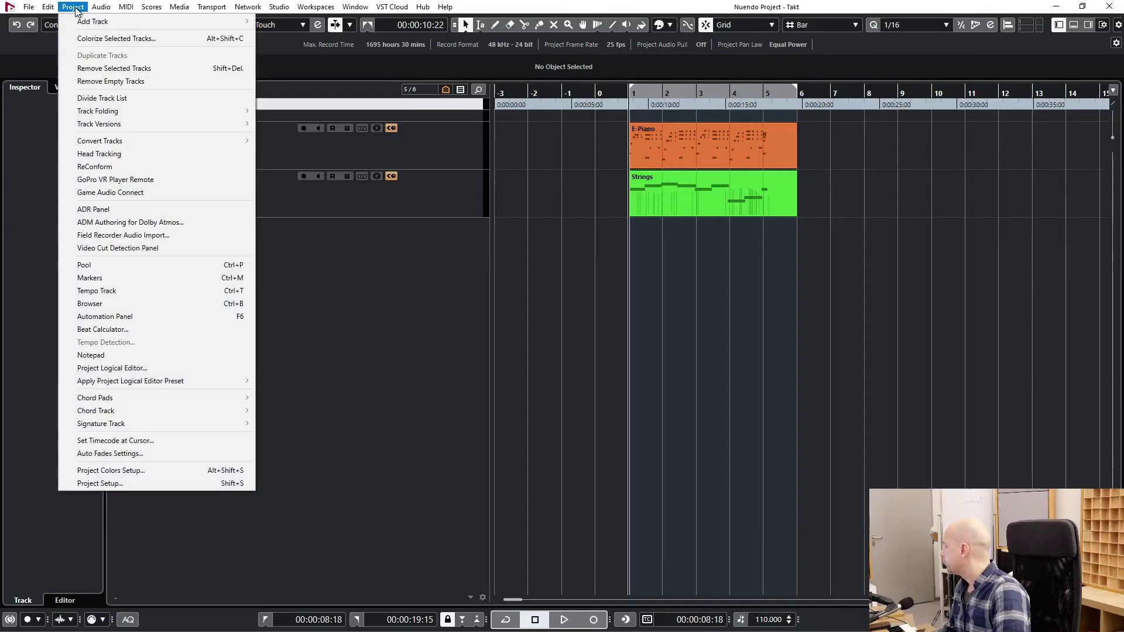
click(172, 483)
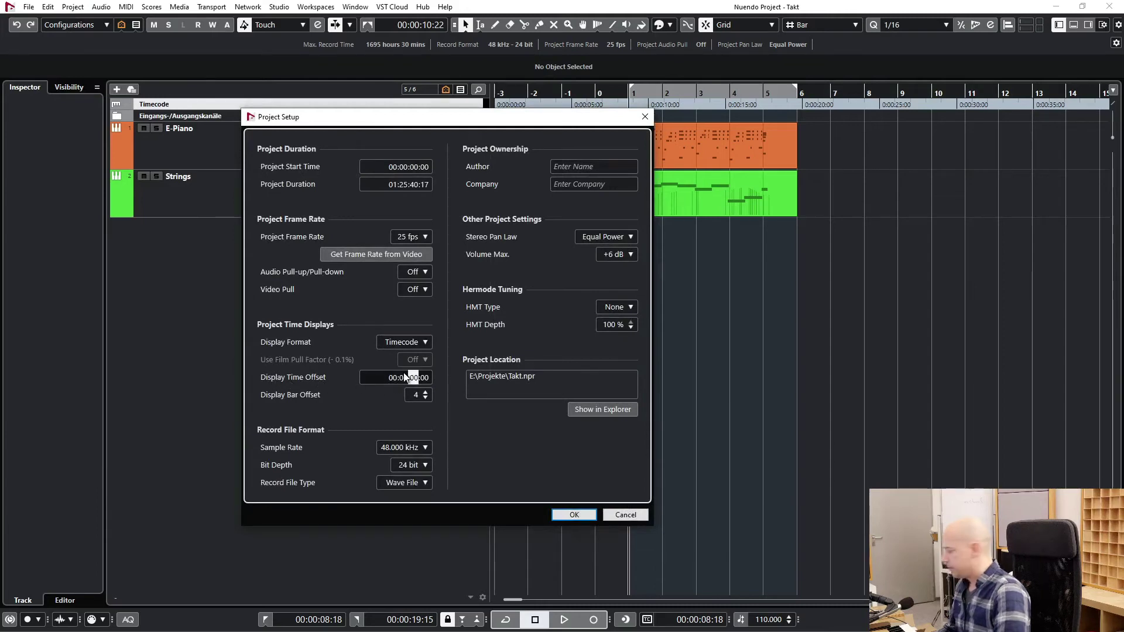
text(08)
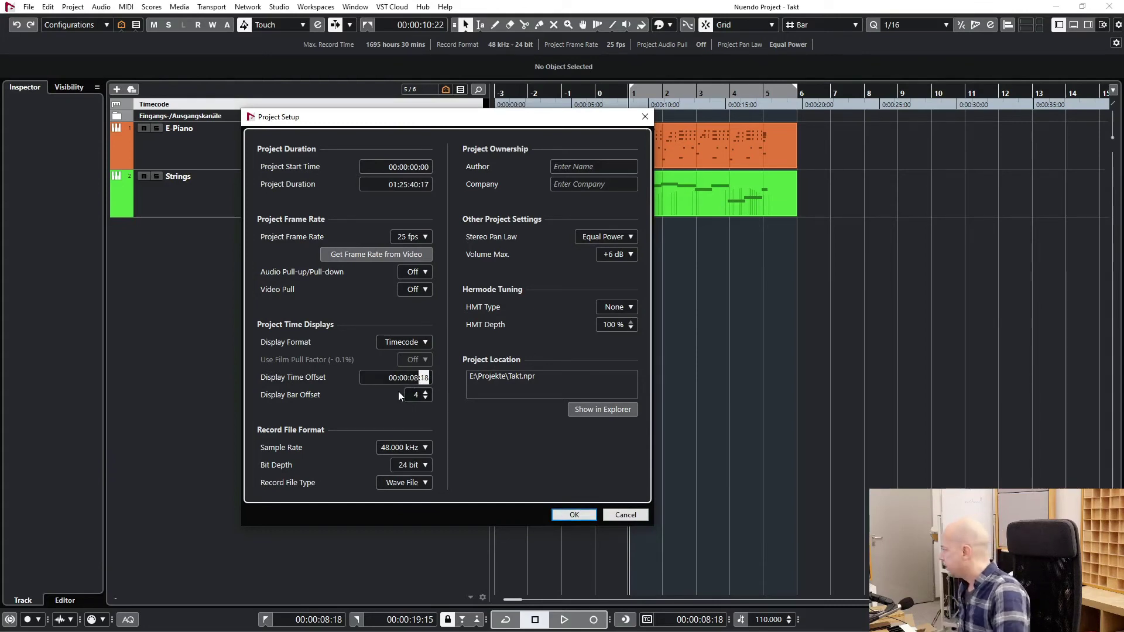
click(575, 516)
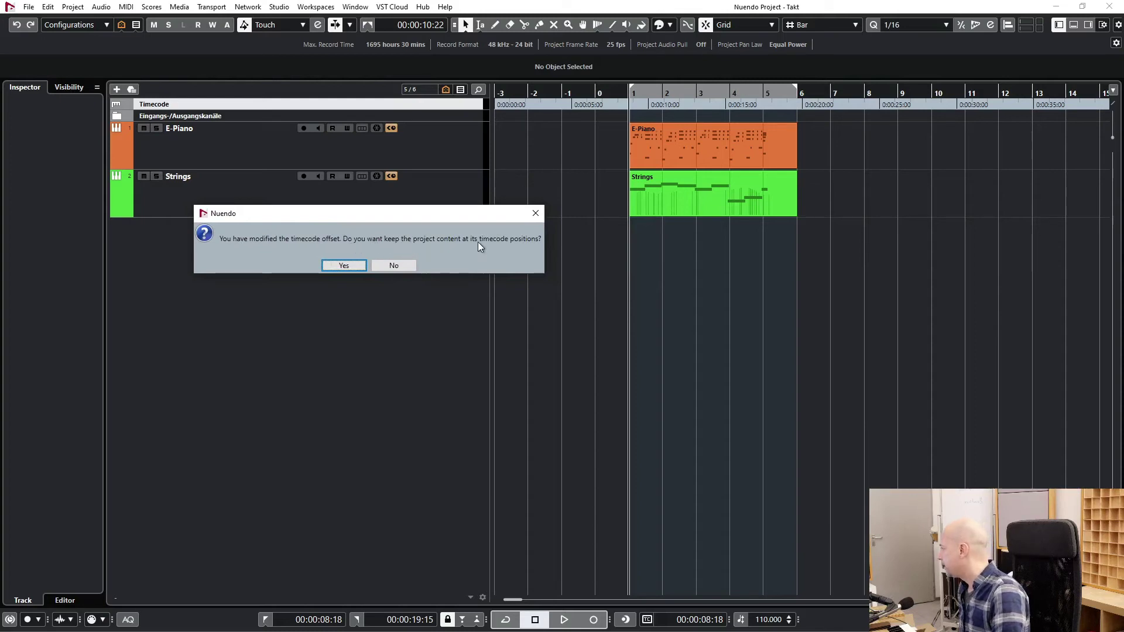
click(399, 267)
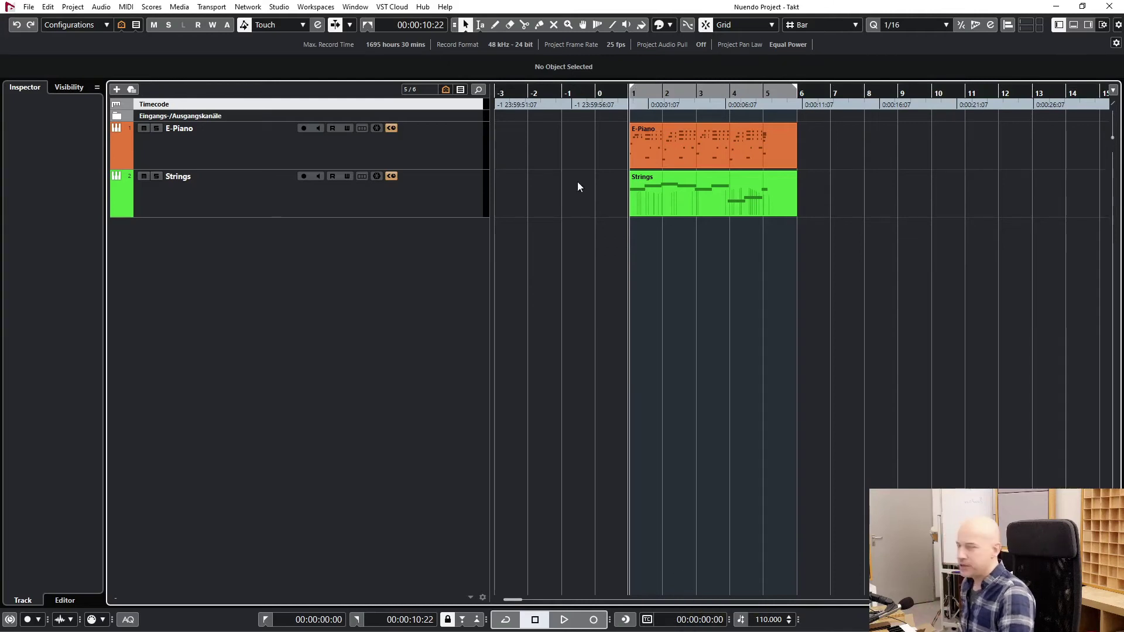
Step: Place the project cursor near the music start and set its timecode to 01:00:00:00
mouse_move(616, 94)
mouse_down()
mouse_move(570, 111)
mouse_move(620, 108)
mouse_up()
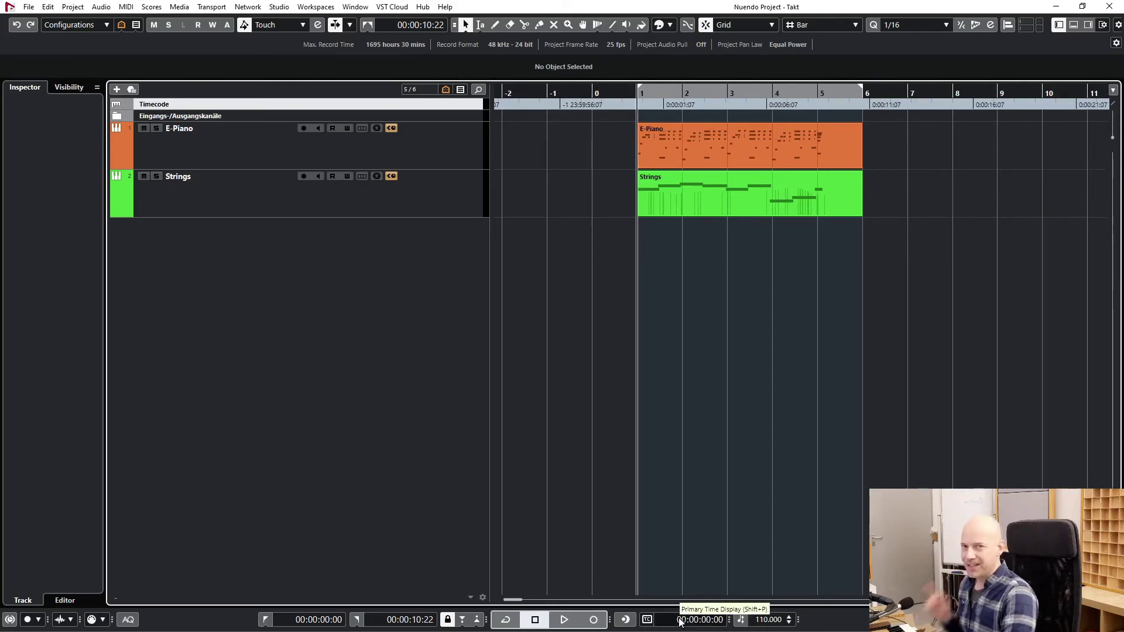
click(70, 7)
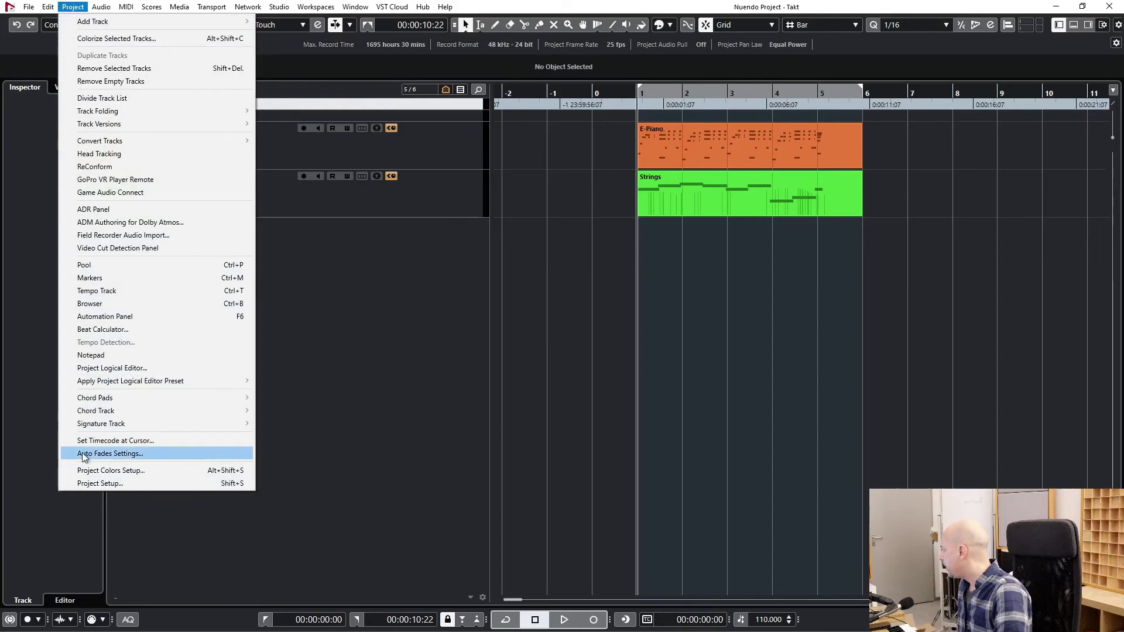
click(164, 441)
drag(424, 244, 447, 254)
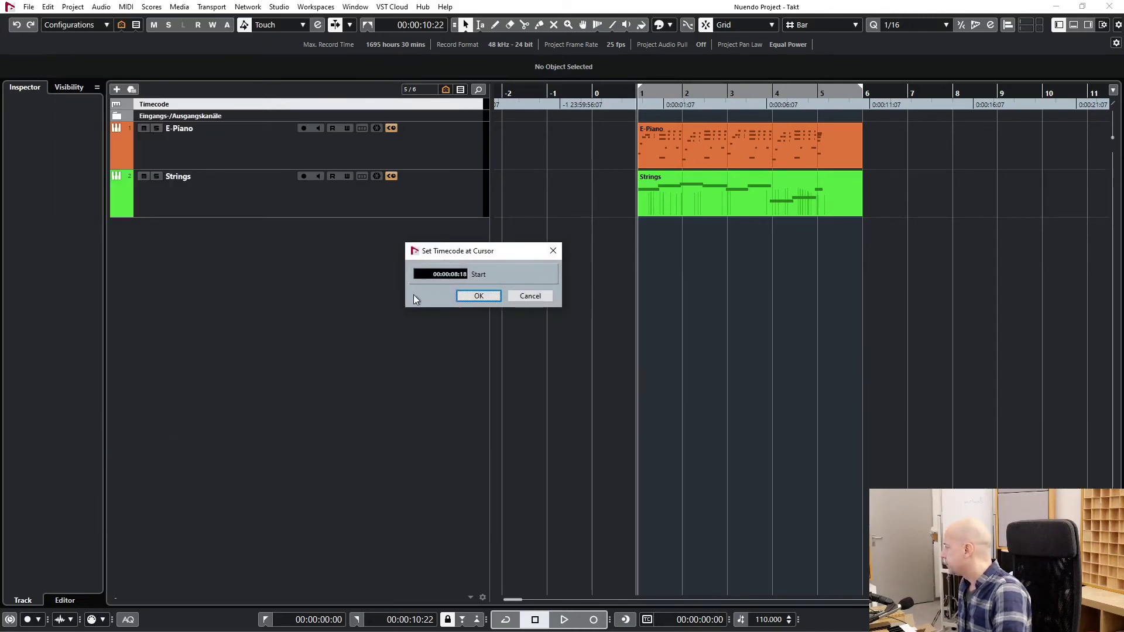
click(434, 274)
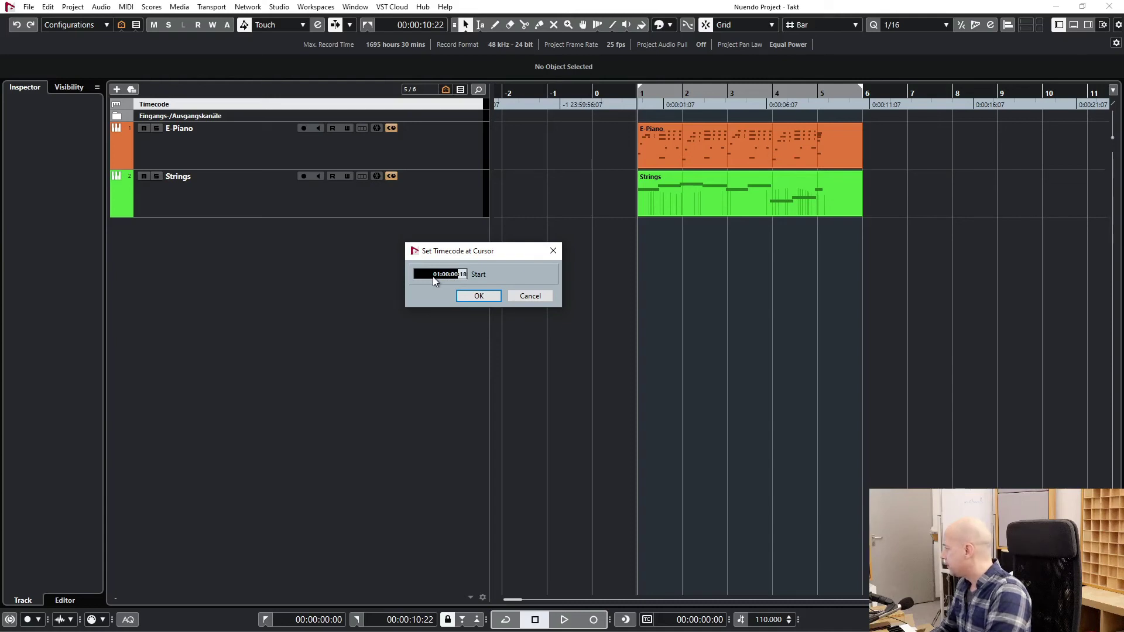
click(477, 296)
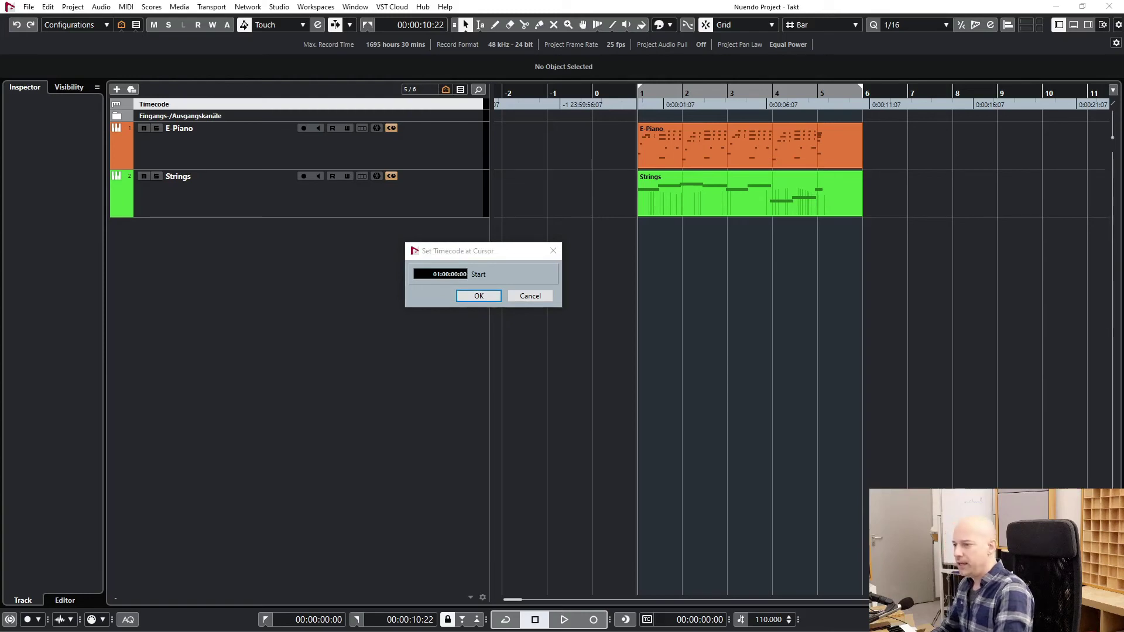
click(490, 239)
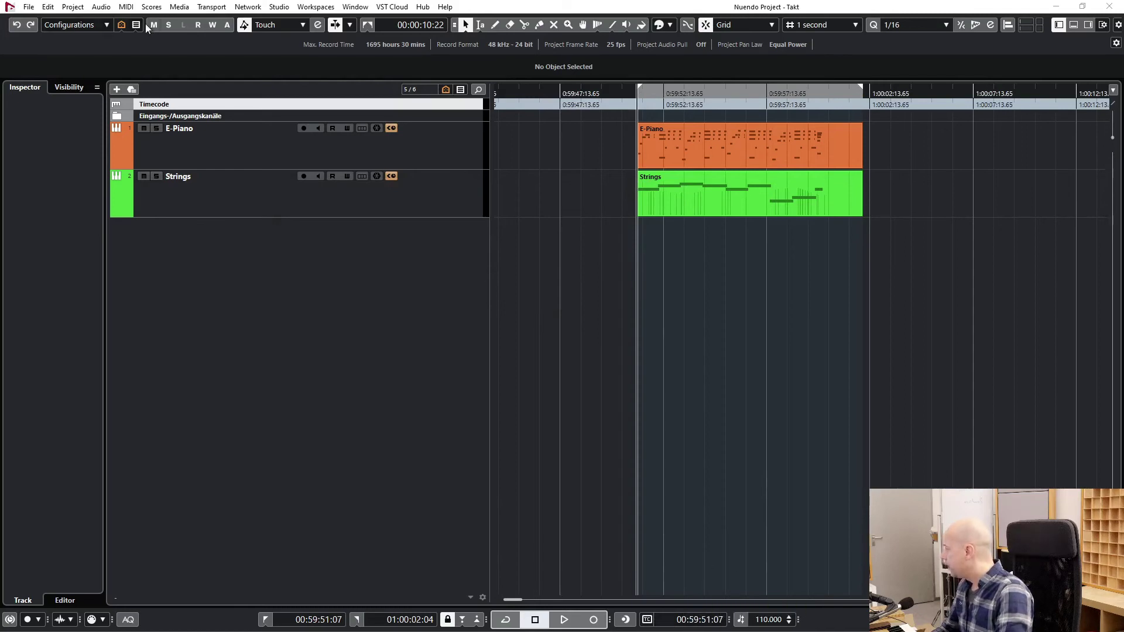
Step: Change the Display Time Offset frames from 18 to 00 in Project Setup
click(73, 10)
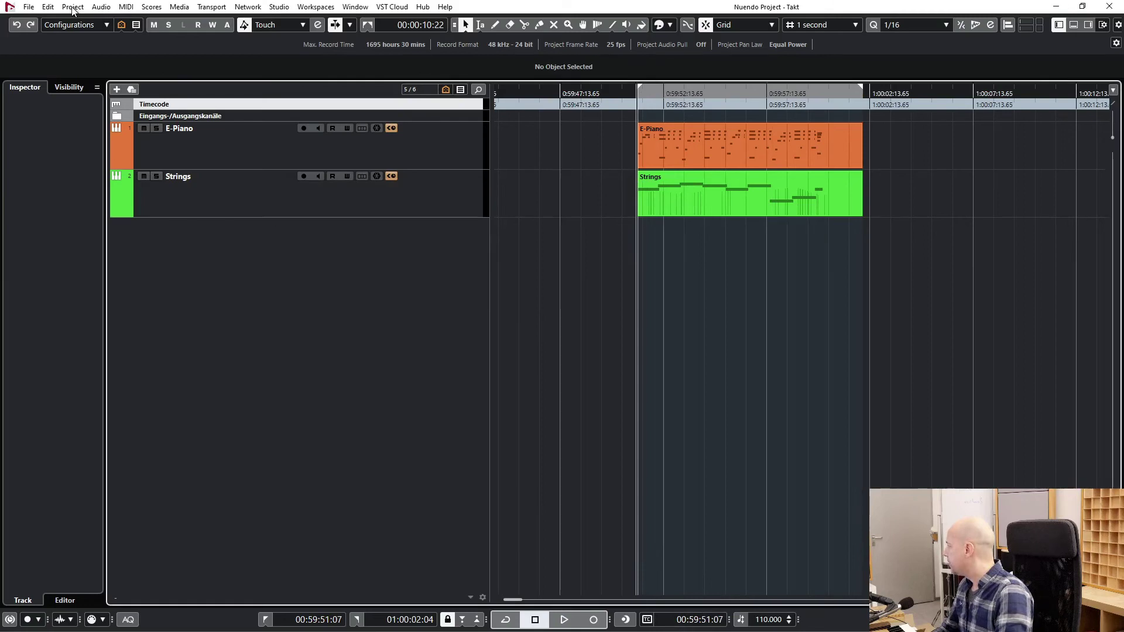
click(72, 7)
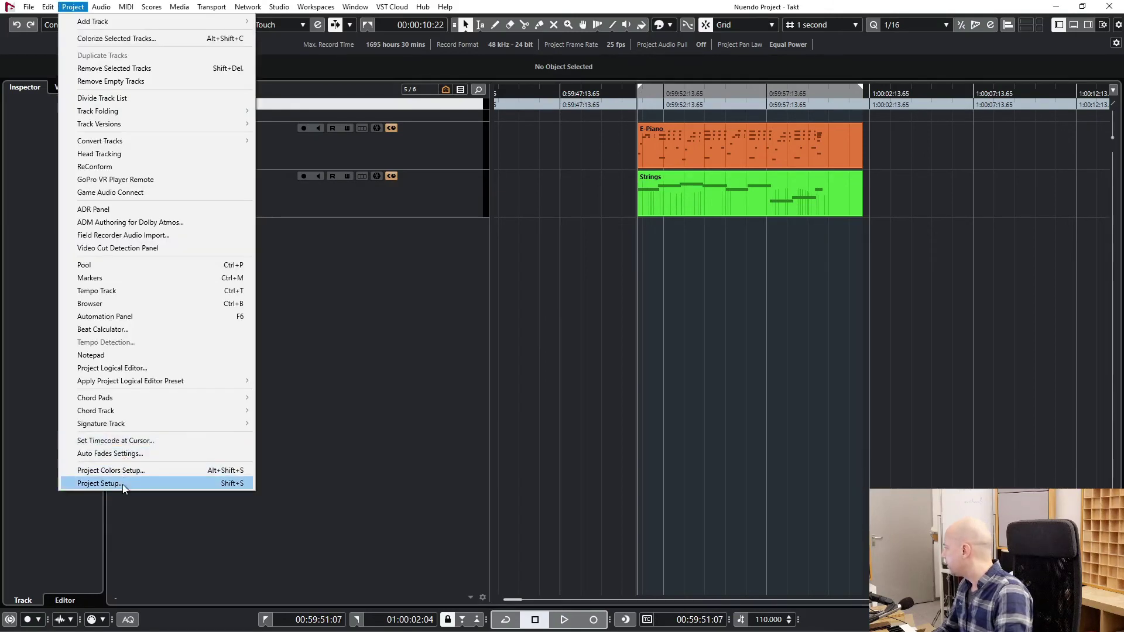
click(122, 483)
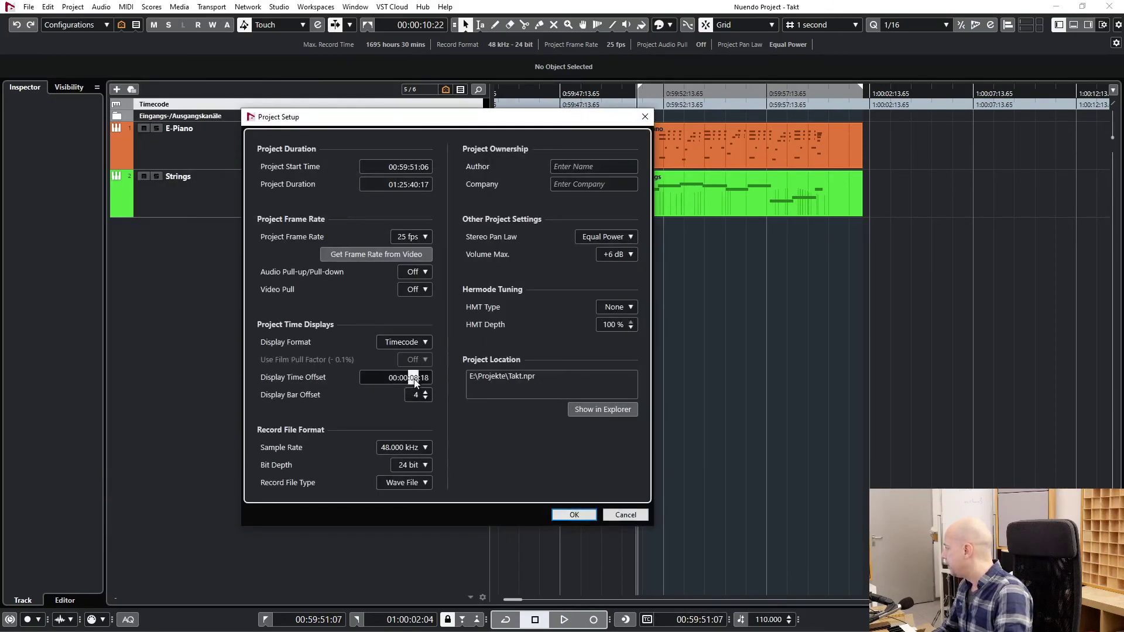
text(00)
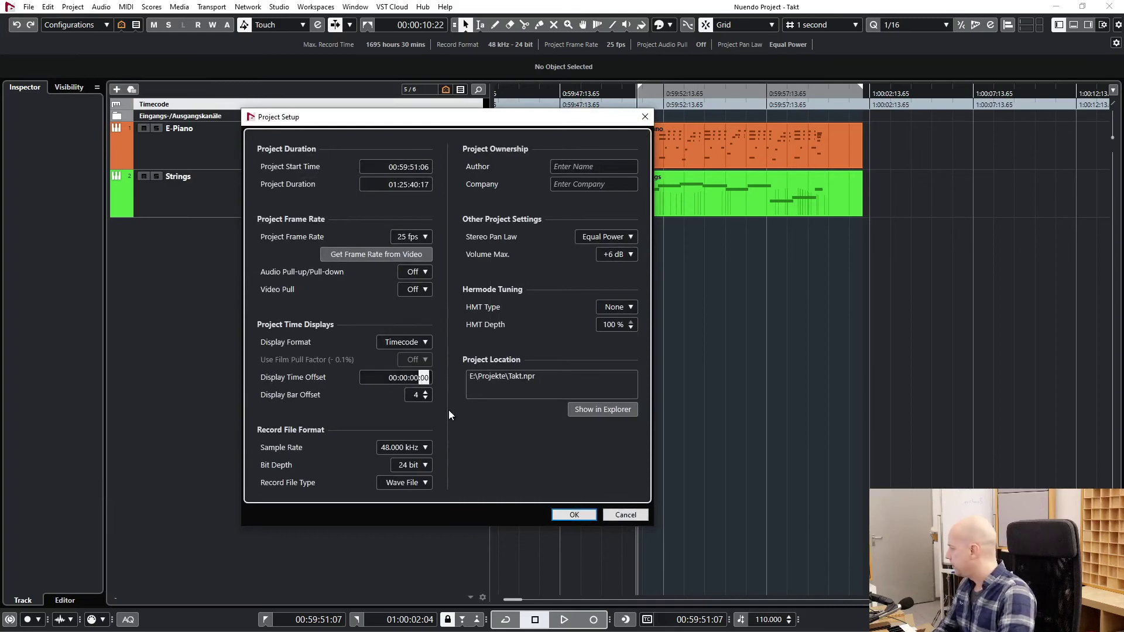
click(574, 515)
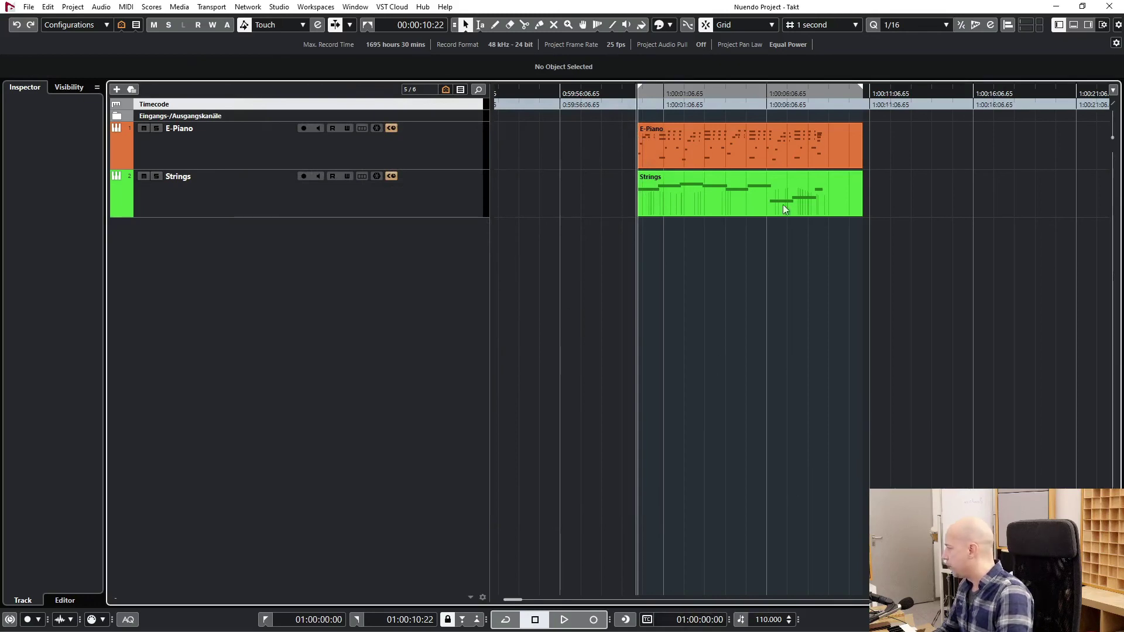
Step: Switch the ruler to Bars+Beats and place the project cursor at bar 0 (00:59:57:20)
click(1113, 91)
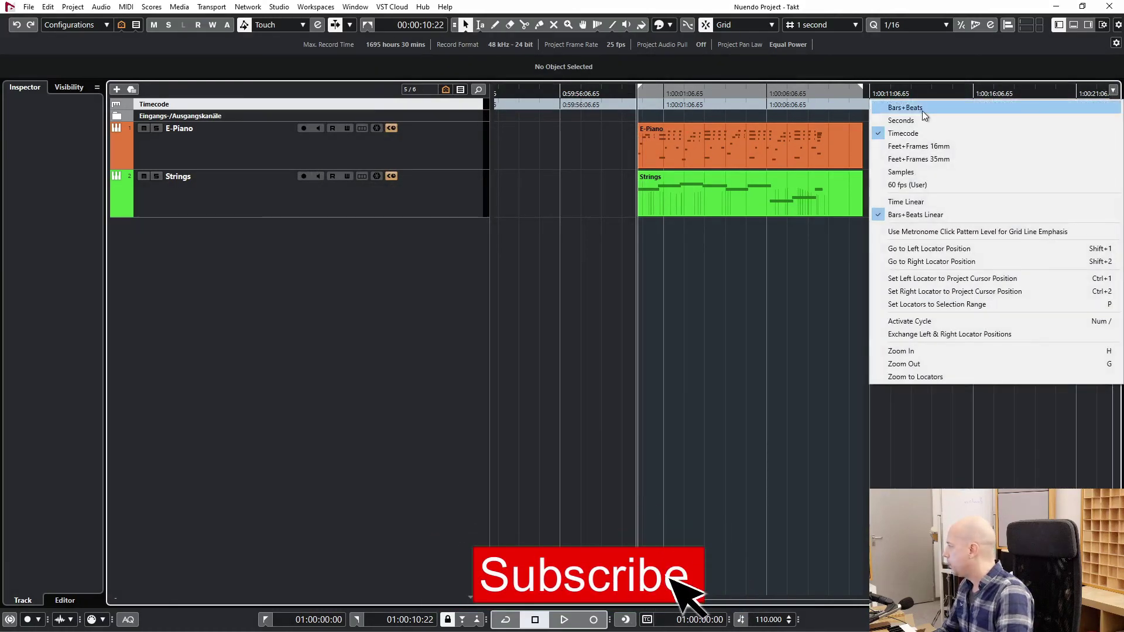
click(922, 111)
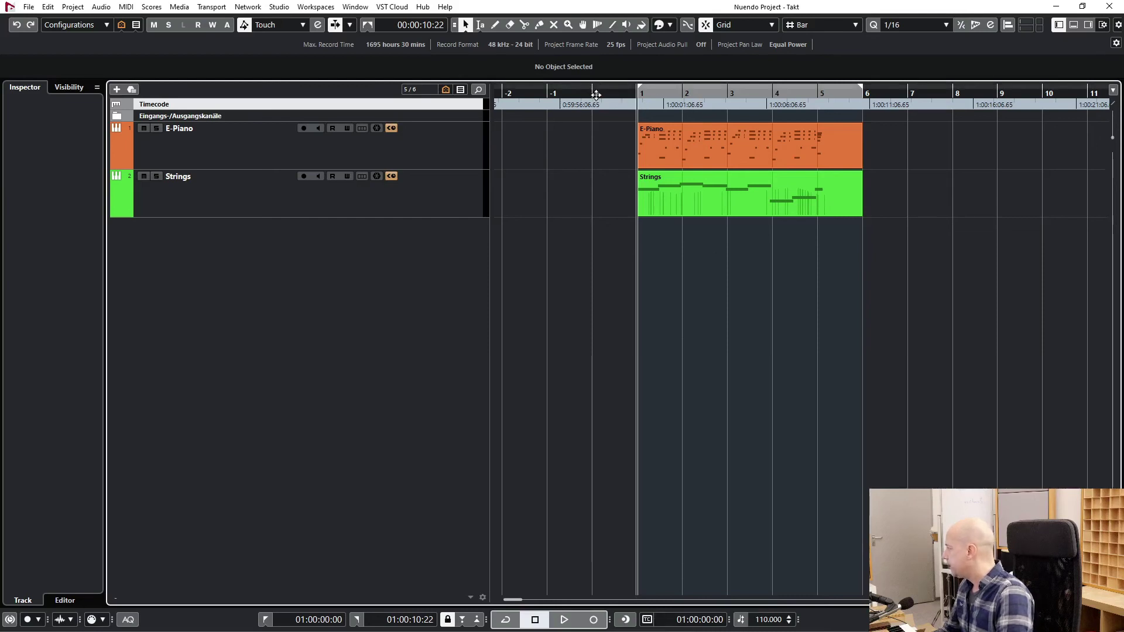
click(592, 94)
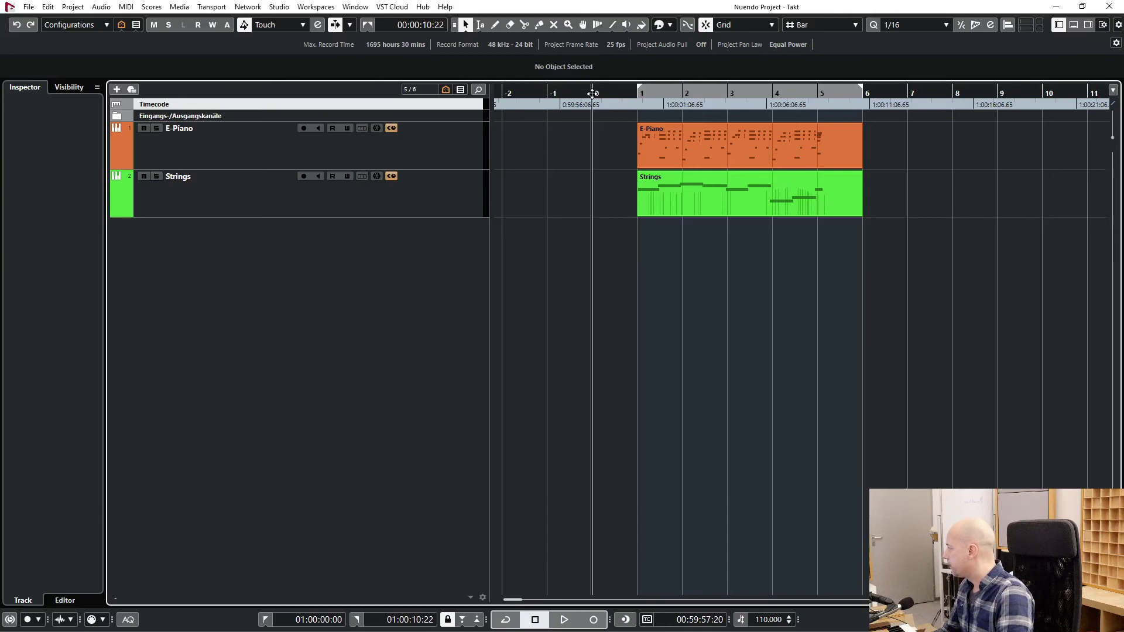
click(640, 93)
click(593, 94)
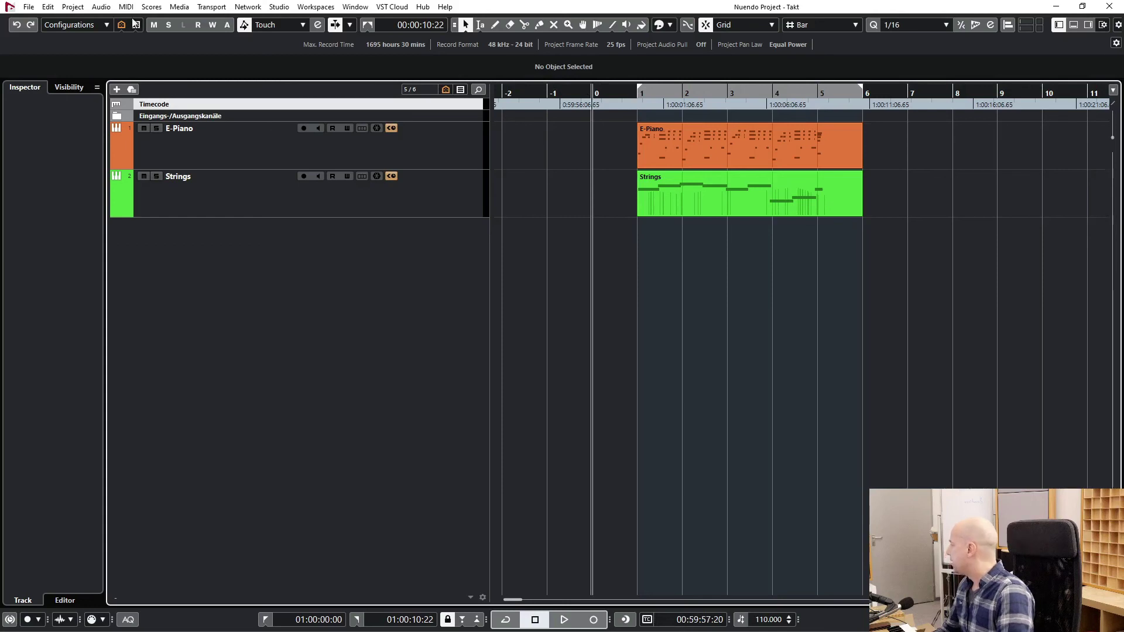
click(73, 8)
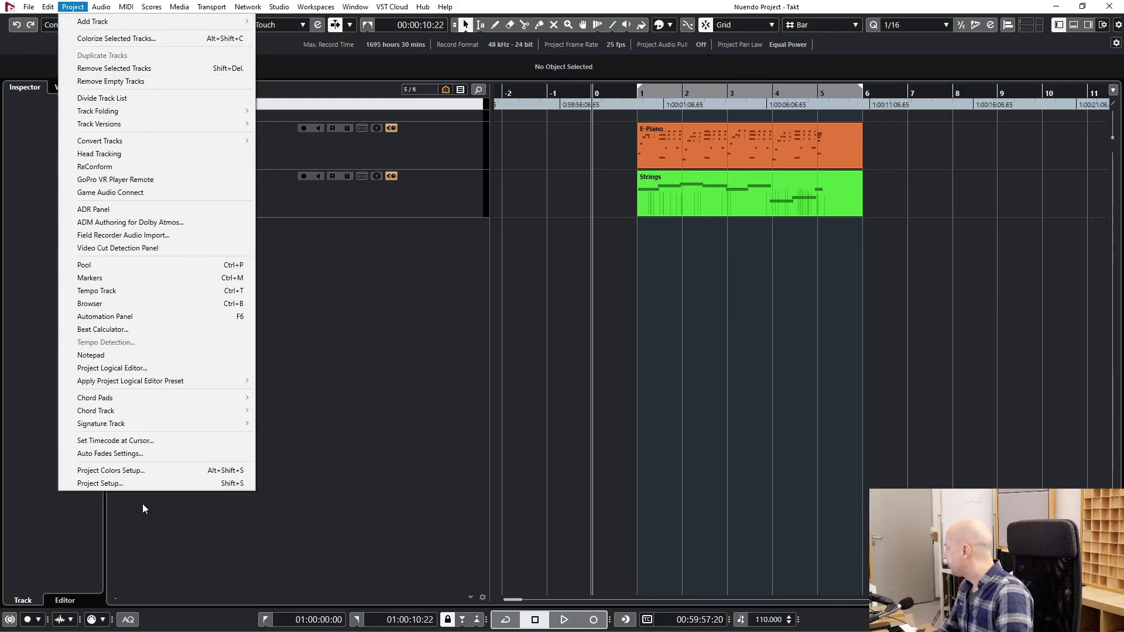
Step: Set the timecode at the cursor to 00:59:58:00, keeping the parts on their bar positions
click(124, 440)
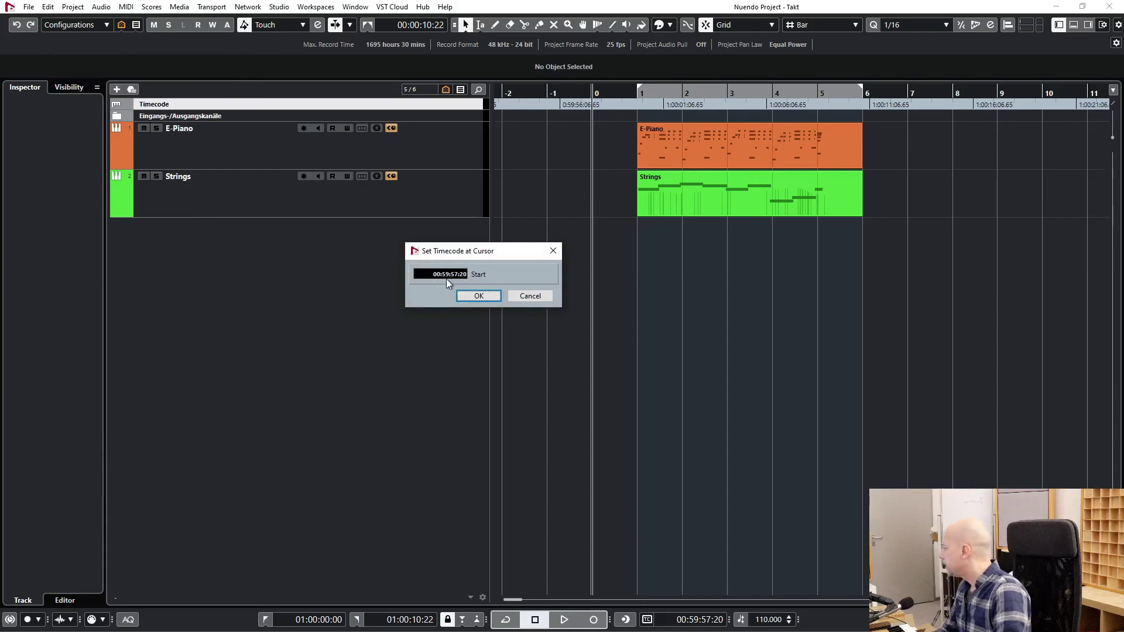
click(453, 275)
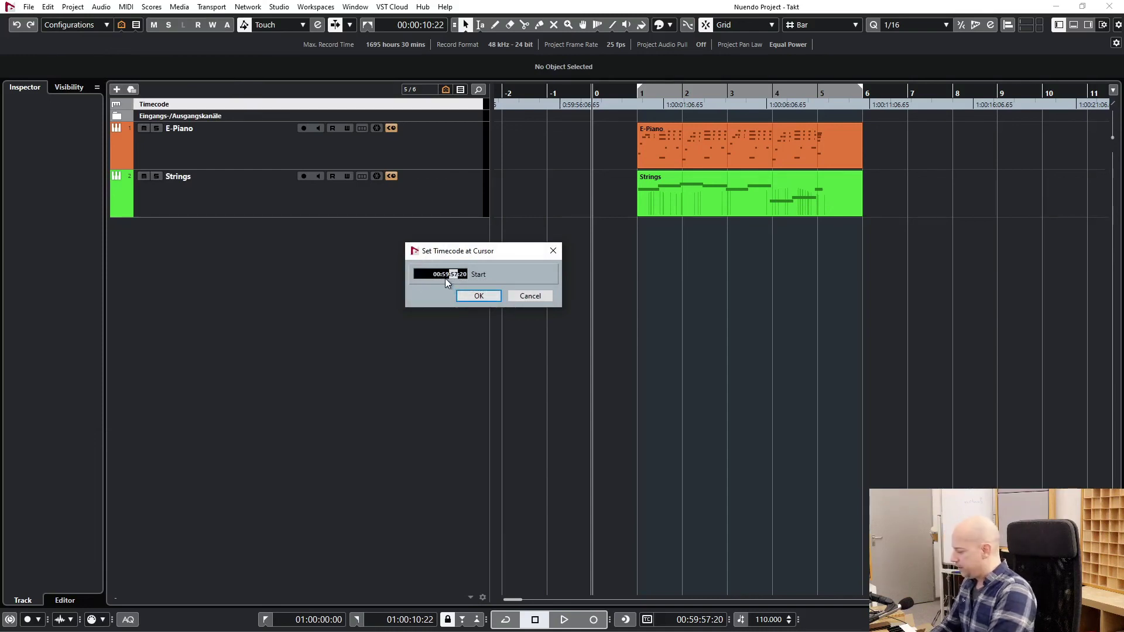
click(478, 296)
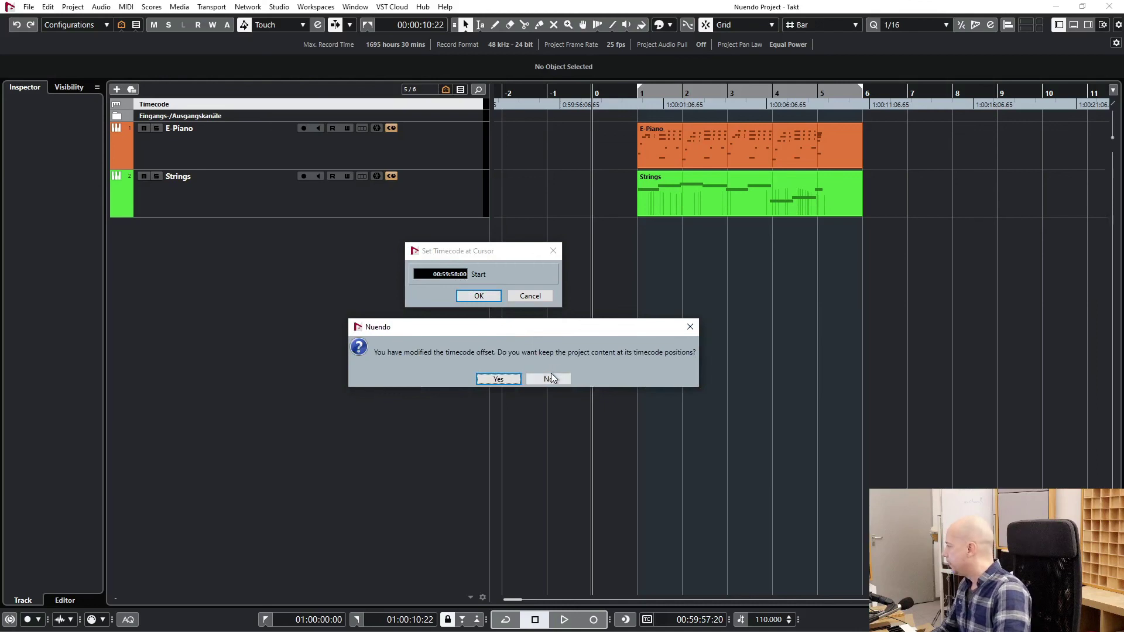
click(550, 375)
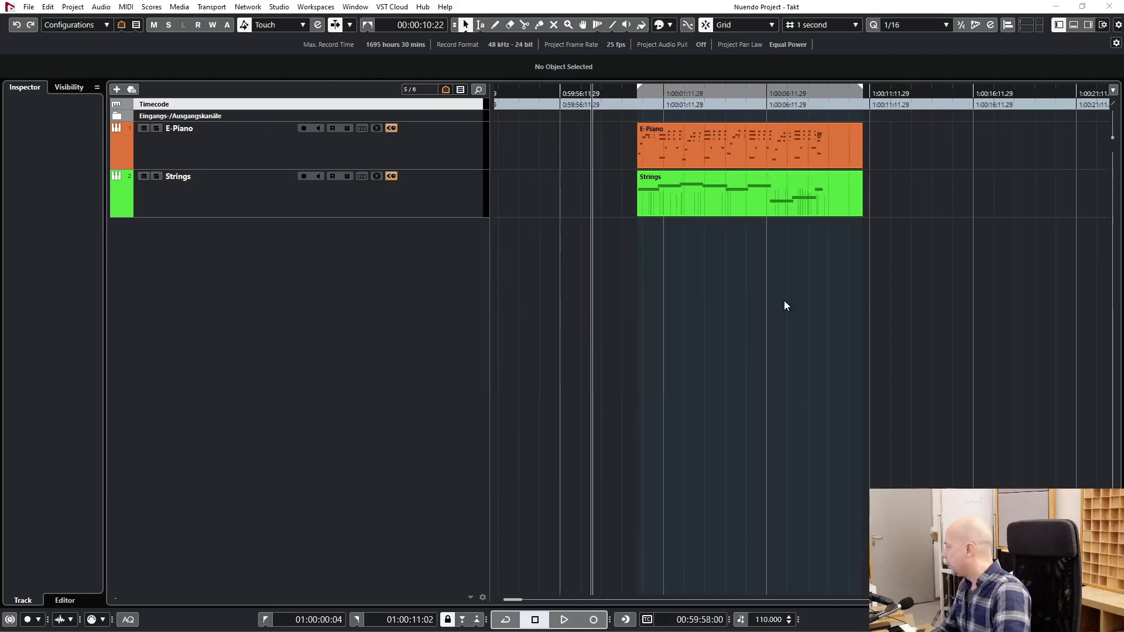
Step: Switch the ruler display back to Bars+Beats and place the project cursor just before bar 1
click(1113, 90)
click(1006, 109)
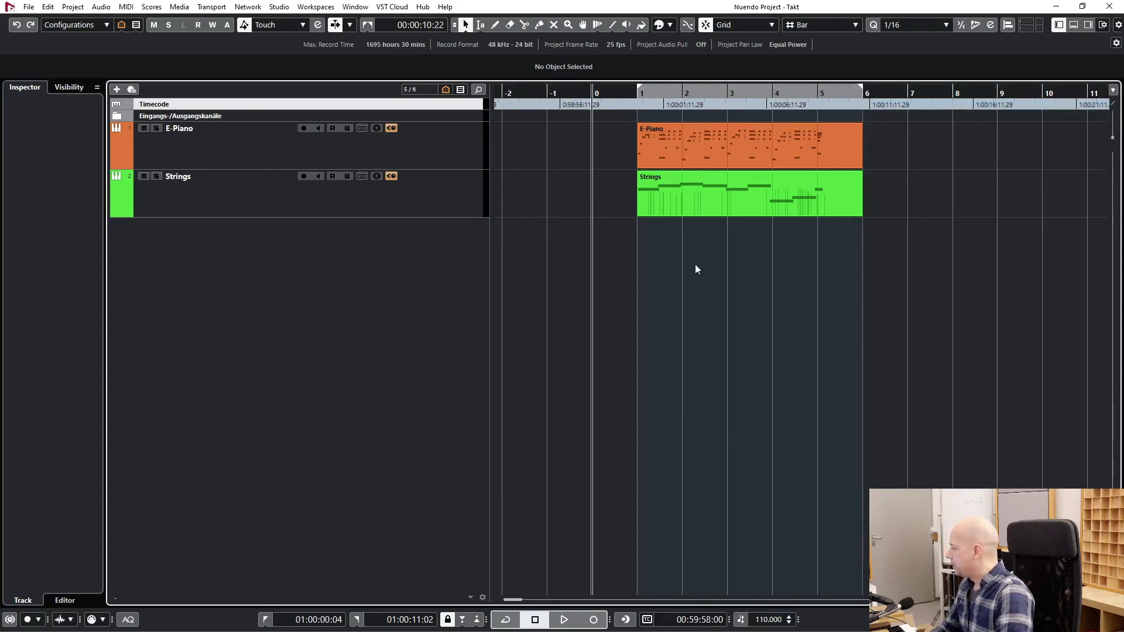
click(617, 90)
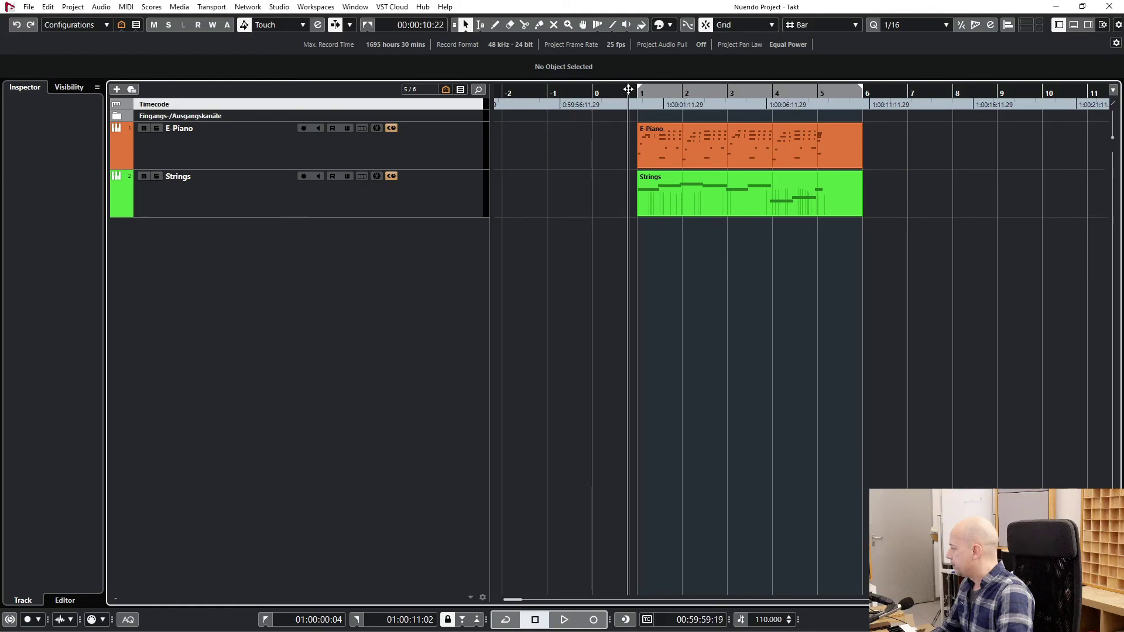